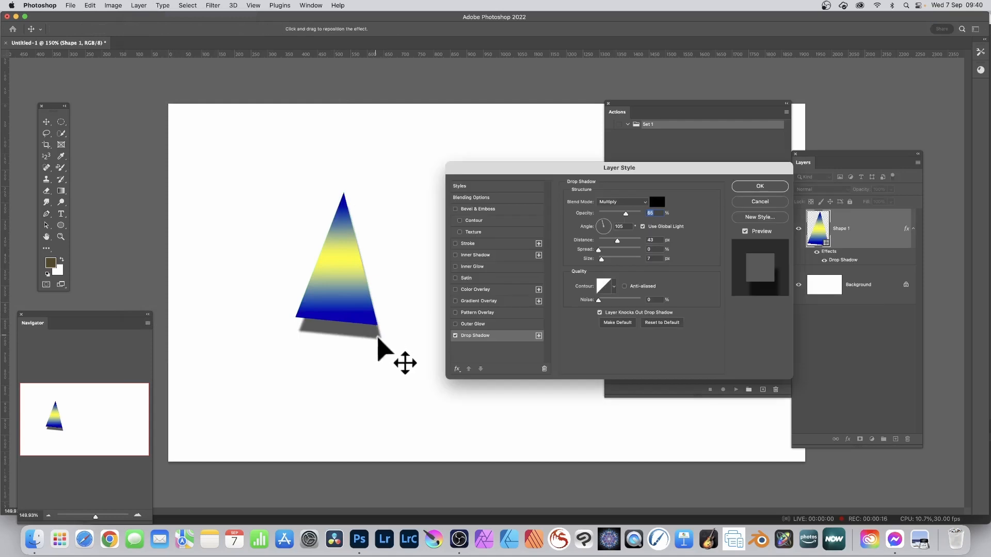
- Shift the triangle's drop shadow farther toward the lower right and apply the layer style
{"action": "left_click_drag", "start_coordinate": [378, 337], "coordinate": [391, 336]}
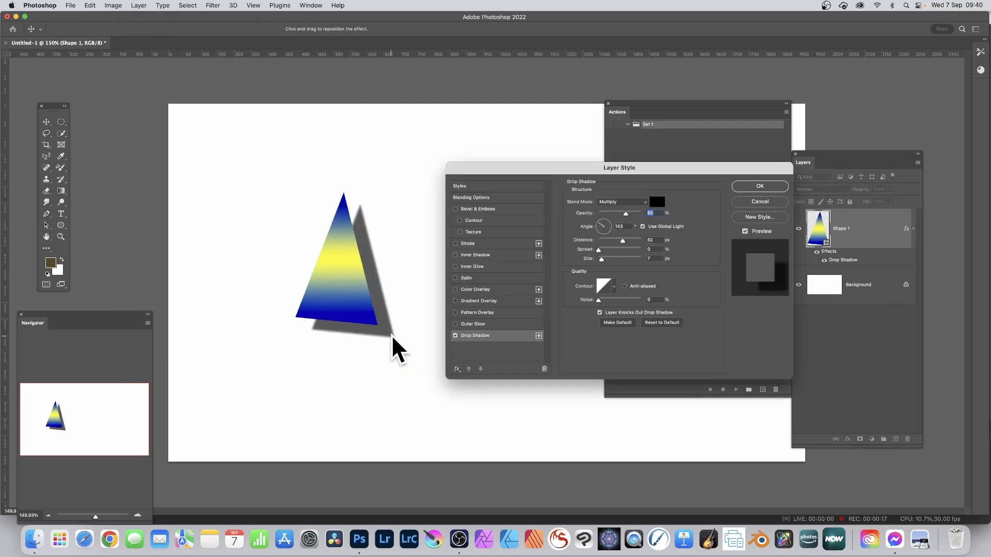
{"action": "left_click", "coordinate": [763, 186]}
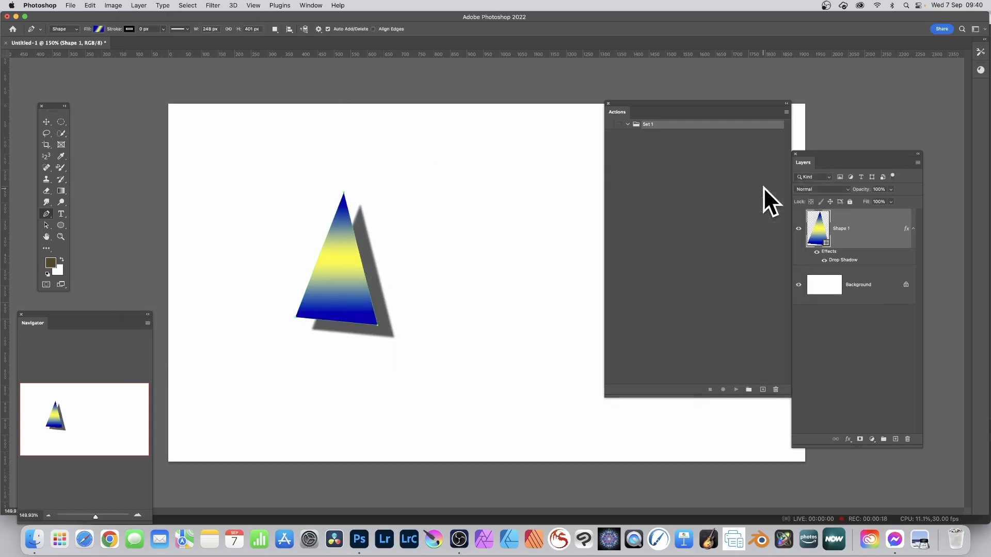
- Start recording Action 1 in Set 1 and convert the Shape 1 layer to a smart object
{"action": "left_click", "coordinate": [763, 390]}
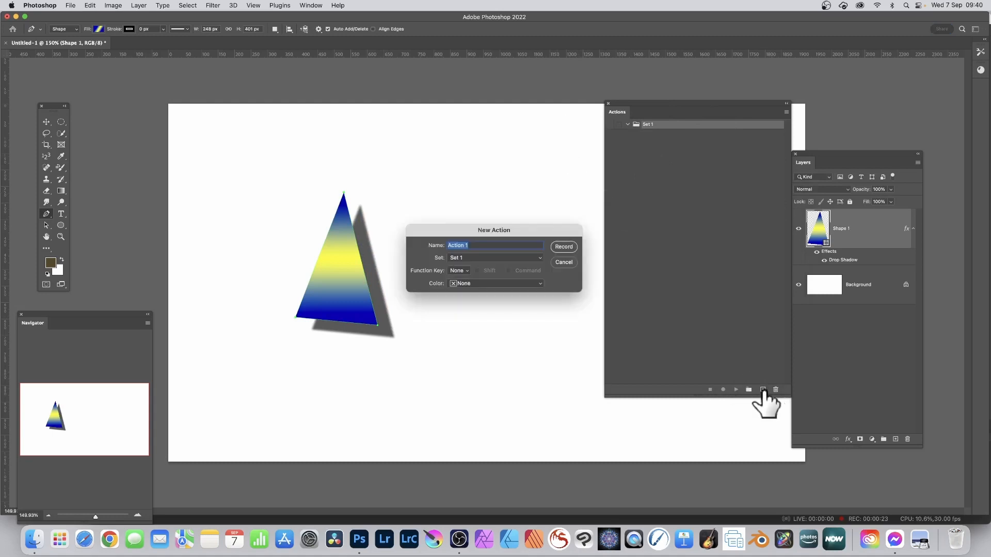
{"action": "left_click", "coordinate": [564, 248]}
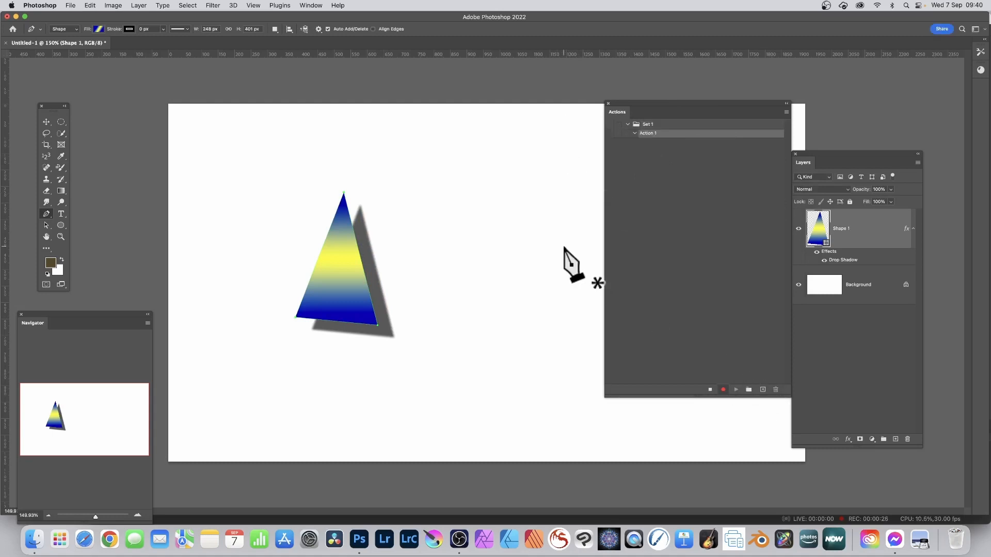
{"action": "left_click", "coordinate": [139, 5]}
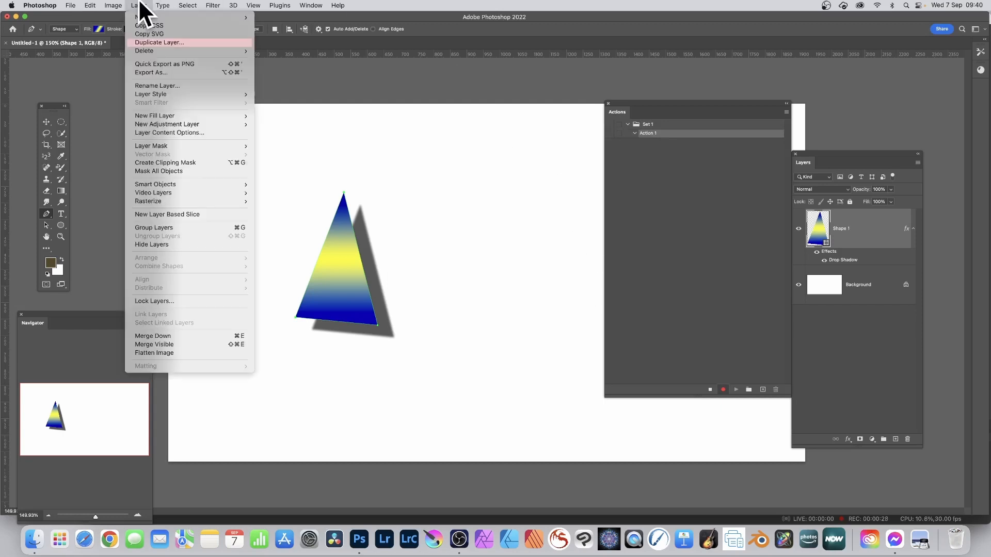
{"action": "mouse_move", "coordinate": [170, 185]}
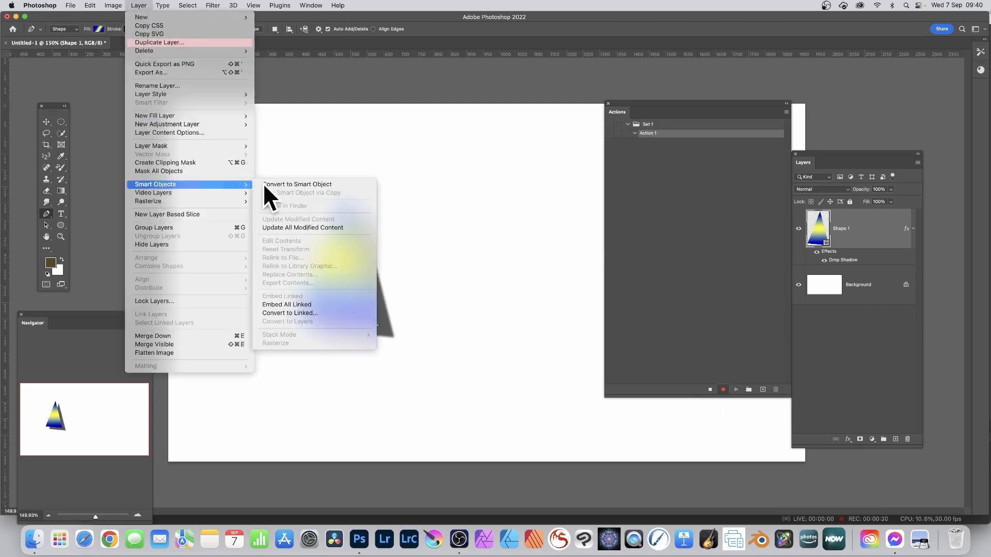
{"action": "left_click", "coordinate": [311, 184]}
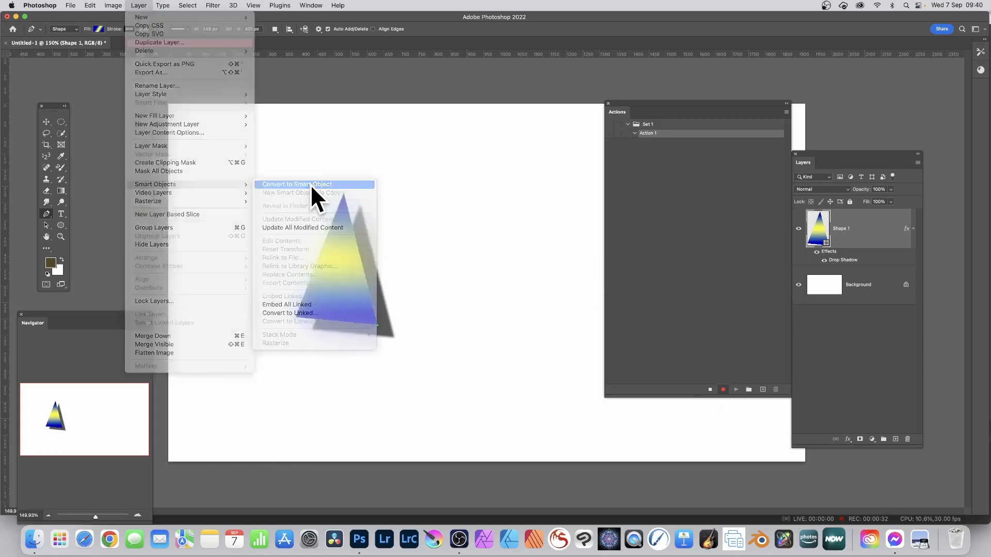
- Scatter about fifteen duplicates of the triangle across the canvas, each as its own layer
{"action": "left_click", "coordinate": [44, 121]}
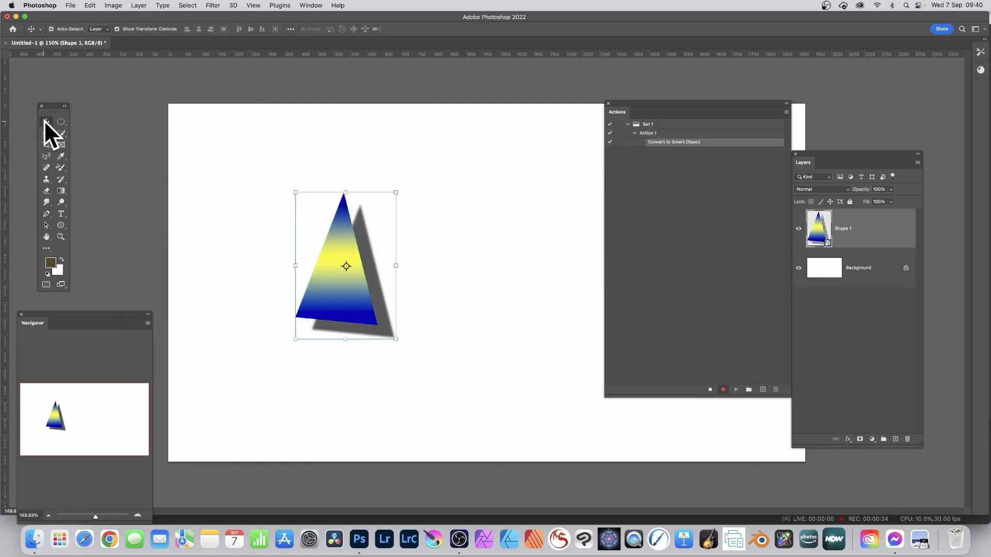
{"action": "left_click_drag", "start_coordinate": [363, 254], "coordinate": [431, 310]}
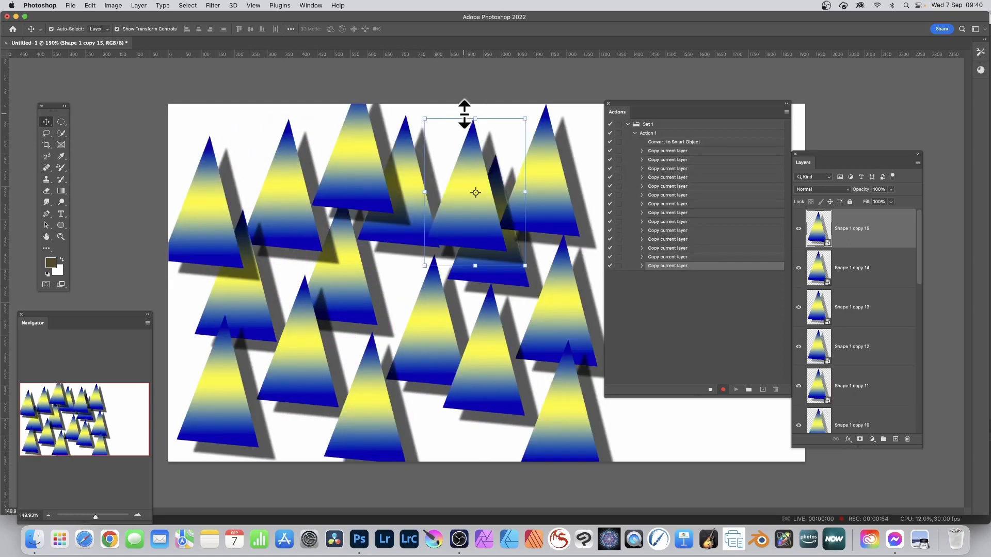
- Insert a stop with the message "Filter" into the action being recorded
{"action": "left_click", "coordinate": [786, 112]}
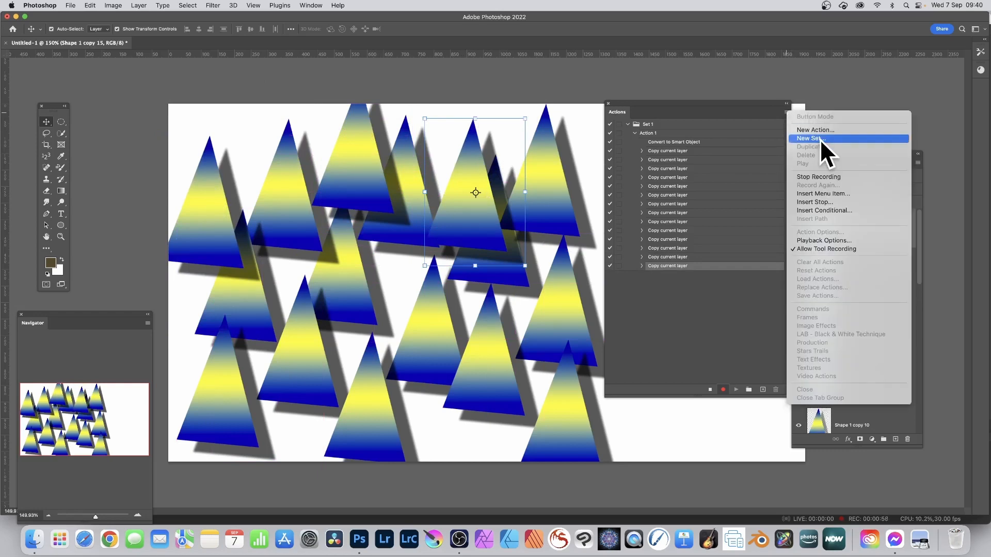
{"action": "left_click", "coordinate": [820, 203]}
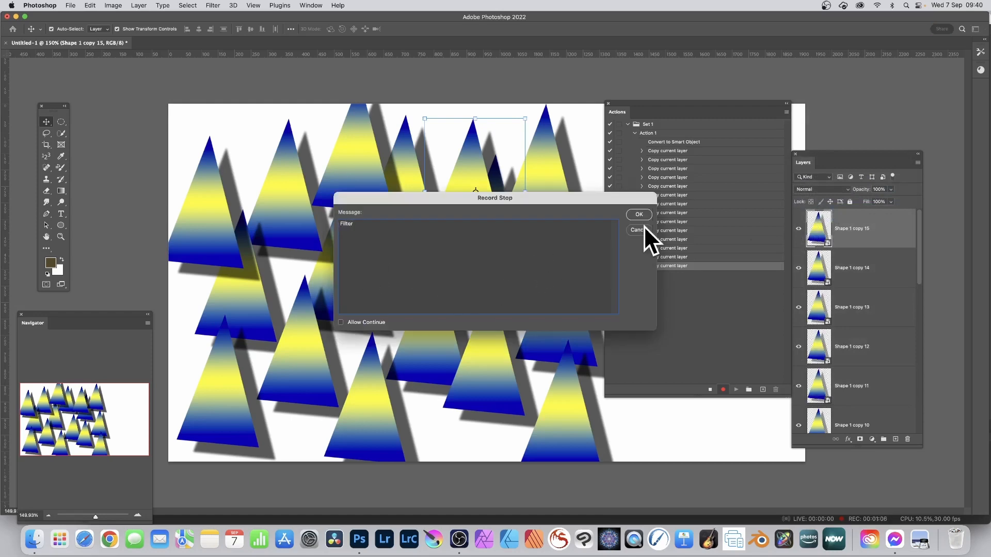
{"action": "left_click", "coordinate": [639, 213]}
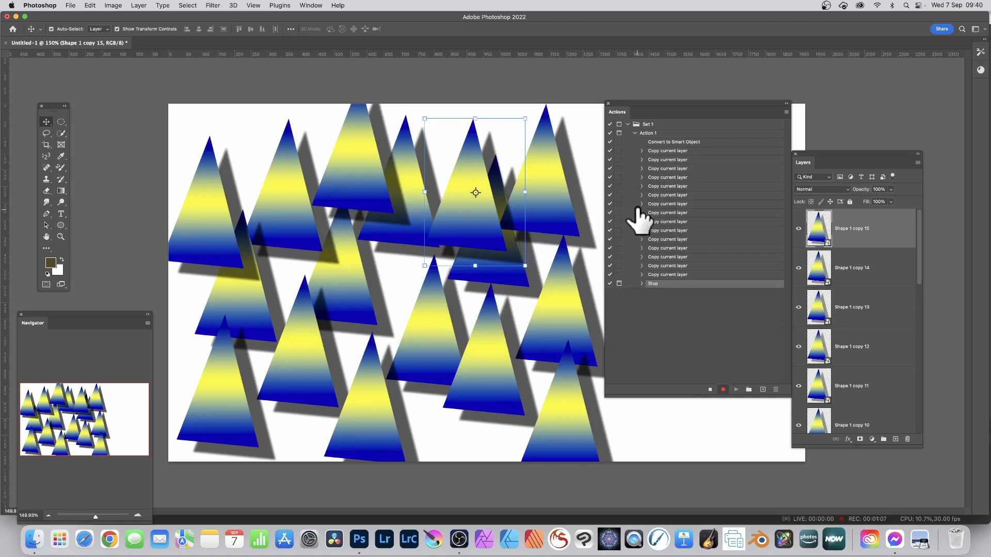
- Distort the newest triangle copy with a sine Wave filter, wavelength 309 to 502, and scatter about eleven duplicates of it over the canvas
{"action": "left_click", "coordinate": [211, 4]}
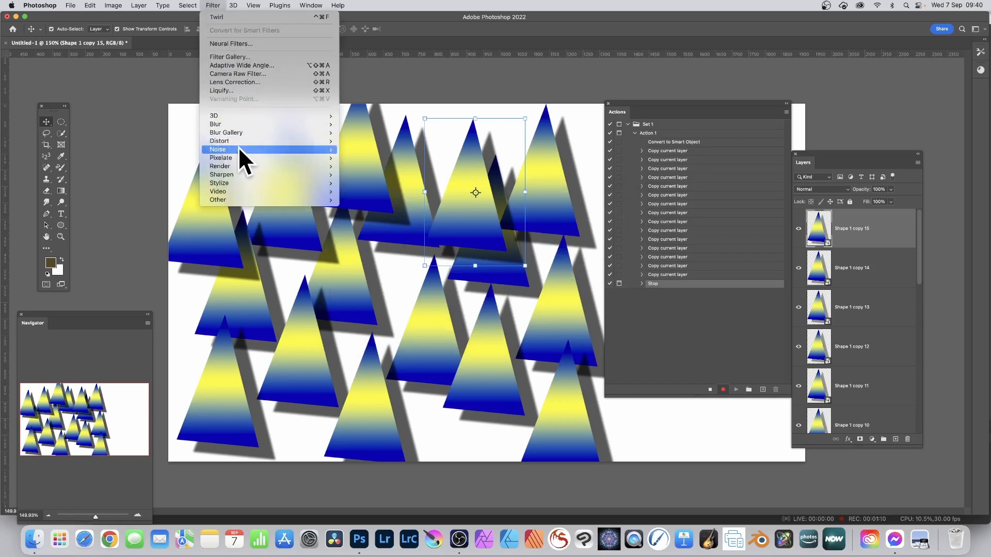
{"action": "mouse_move", "coordinate": [240, 141]}
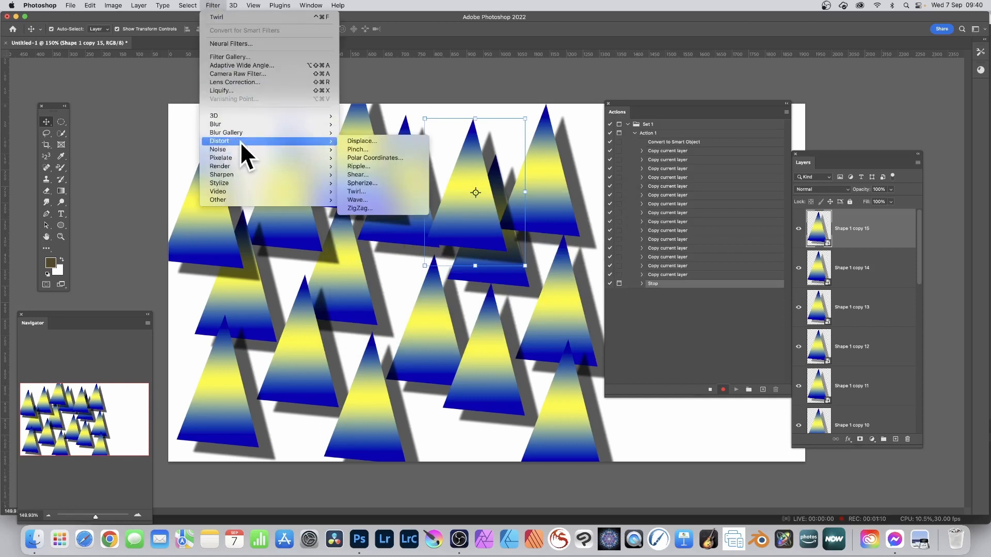
{"action": "left_click", "coordinate": [382, 199]}
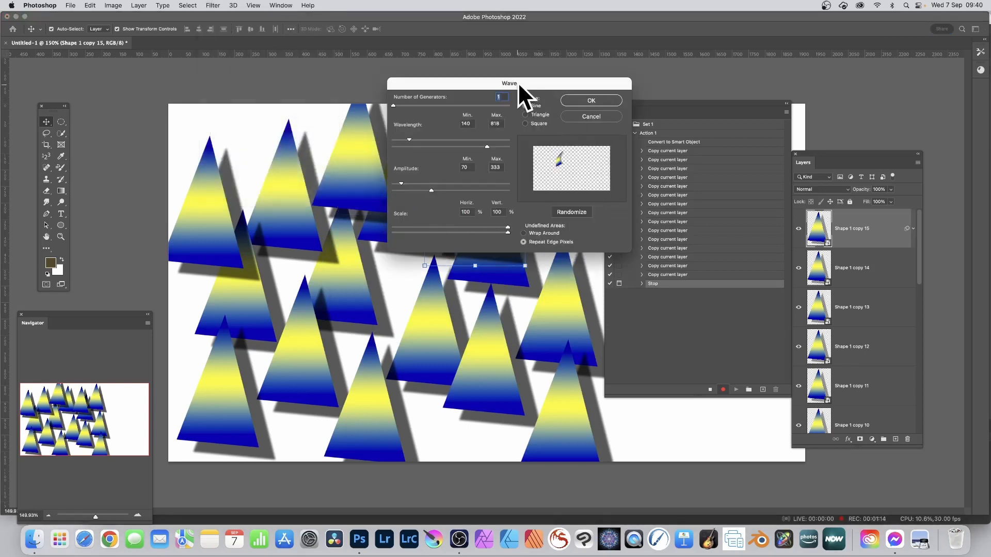
{"action": "left_click_drag", "start_coordinate": [518, 82], "coordinate": [577, 100]}
{"action": "left_click_drag", "start_coordinate": [479, 156], "coordinate": [511, 164]}
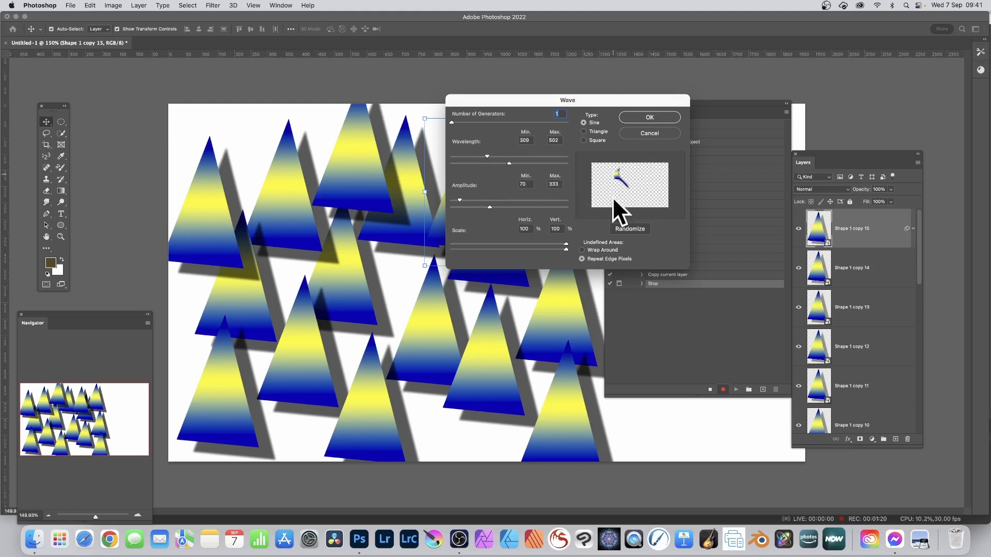
{"action": "left_click", "coordinate": [649, 118]}
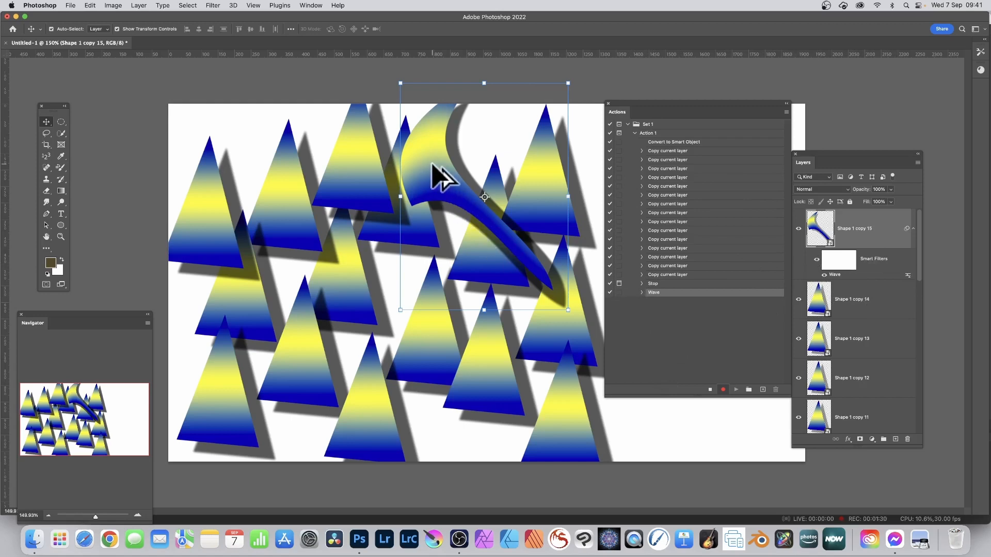
{"action": "mouse_move", "coordinate": [430, 166]}
{"action": "left_mouse_down"}
{"action": "mouse_move", "coordinate": [396, 236]}
{"action": "mouse_move", "coordinate": [199, 141]}
{"action": "mouse_move", "coordinate": [172, 303]}
{"action": "mouse_move", "coordinate": [216, 295]}
{"action": "left_mouse_up"}
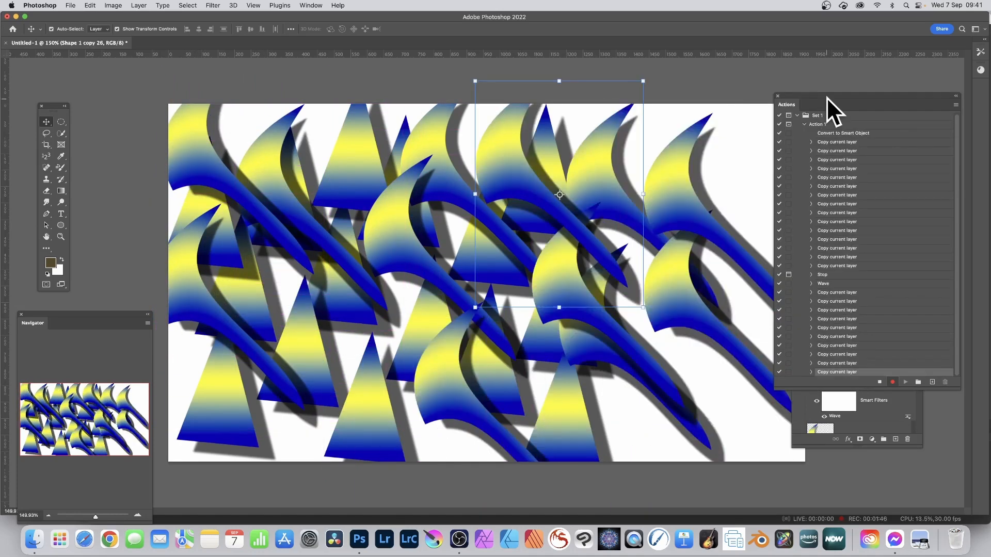
- Insert another stop with the message "Filter 2" after the wave-shape copies in the recording
{"action": "left_click_drag", "start_coordinate": [826, 97], "coordinate": [746, 91]}
{"action": "left_click", "coordinate": [875, 99]}
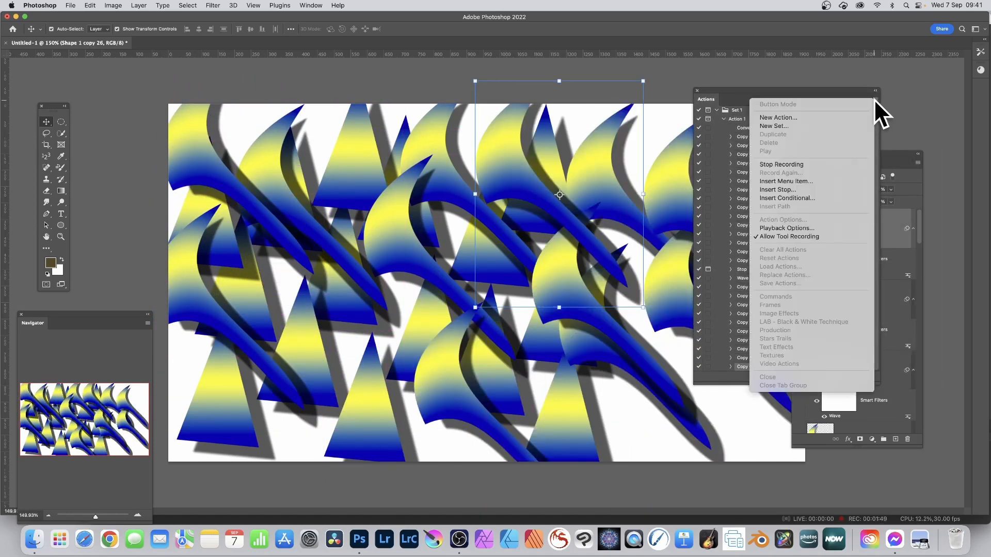
{"action": "left_click", "coordinate": [782, 190]}
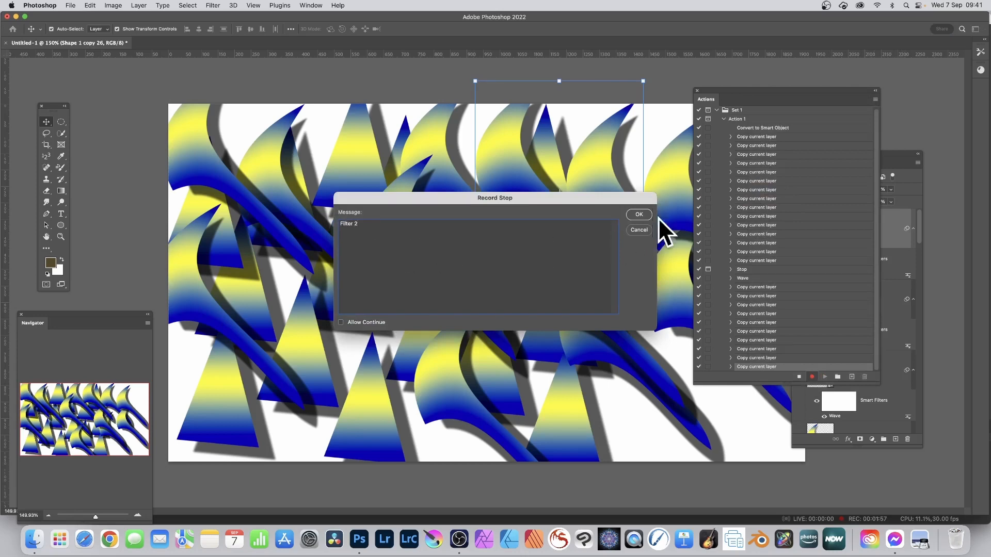
{"action": "left_click", "coordinate": [640, 213]}
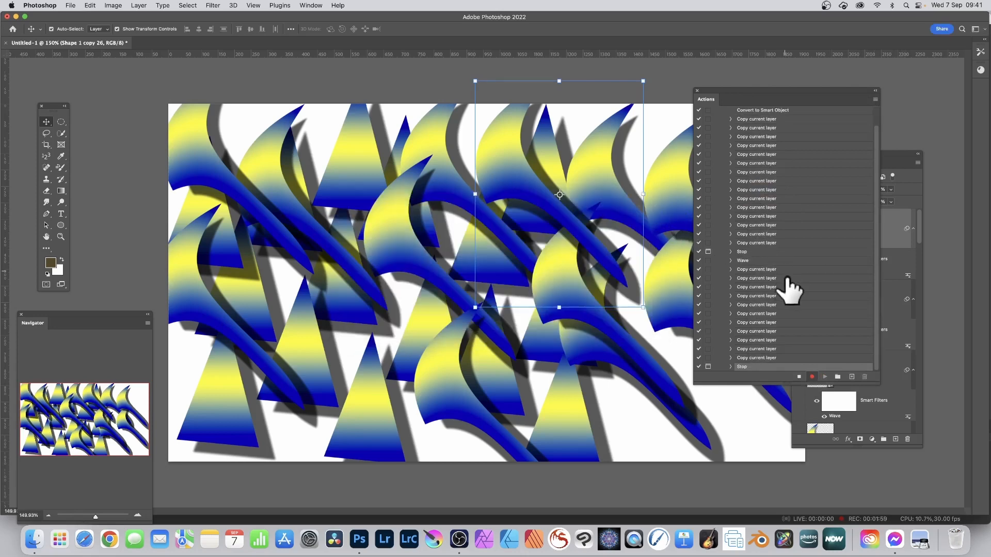
- Apply a Twirl distortion of about 360 degrees to the newest wave-shaped copy
{"action": "left_click", "coordinate": [213, 6]}
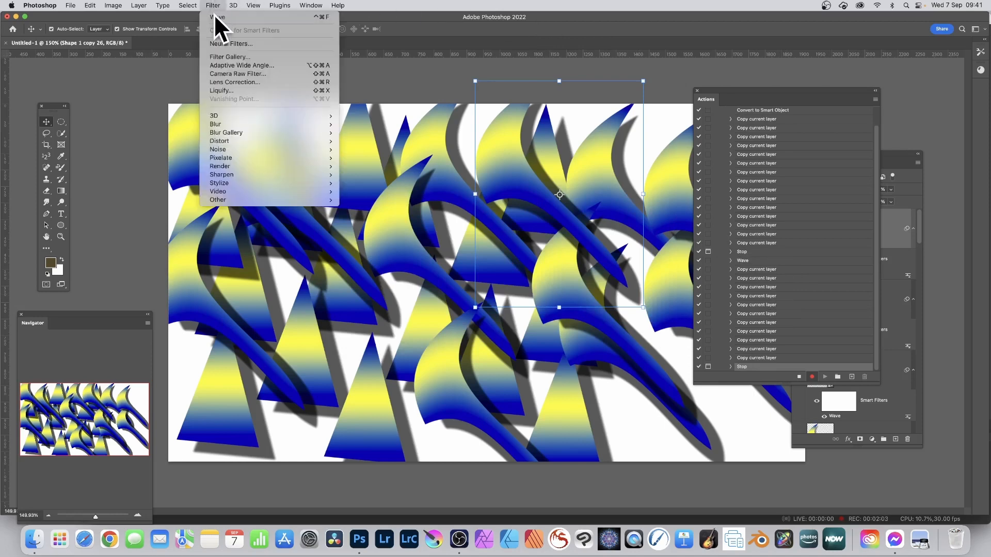
{"action": "mouse_move", "coordinate": [235, 142]}
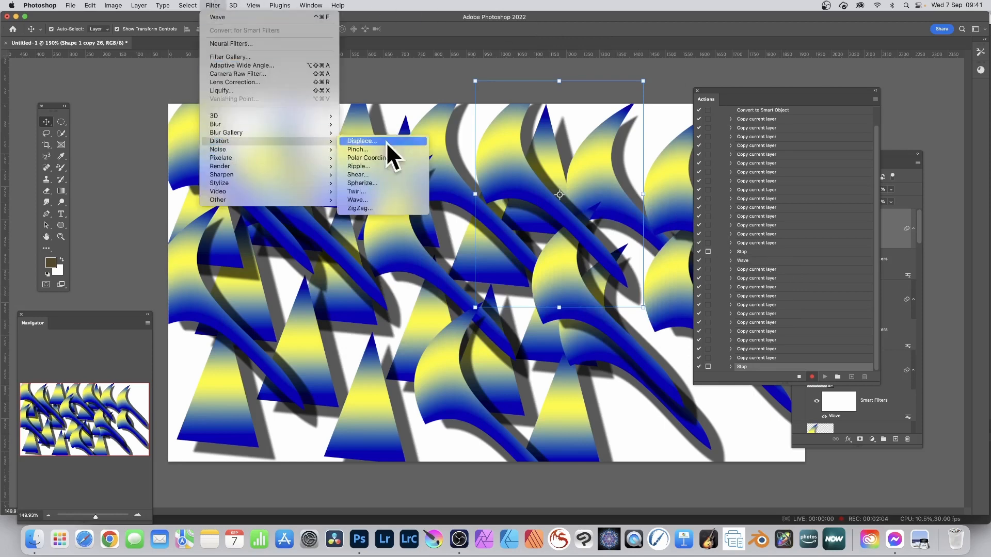
{"action": "left_click", "coordinate": [390, 191]}
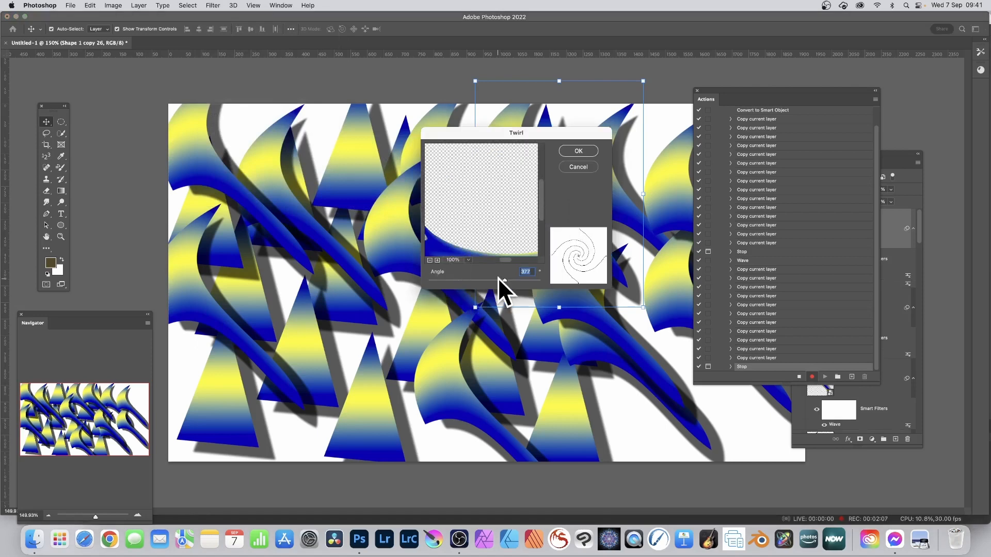
{"action": "mouse_move", "coordinate": [498, 277]}
{"action": "left_mouse_down"}
{"action": "mouse_move", "coordinate": [457, 274]}
{"action": "mouse_move", "coordinate": [504, 276]}
{"action": "left_mouse_up"}
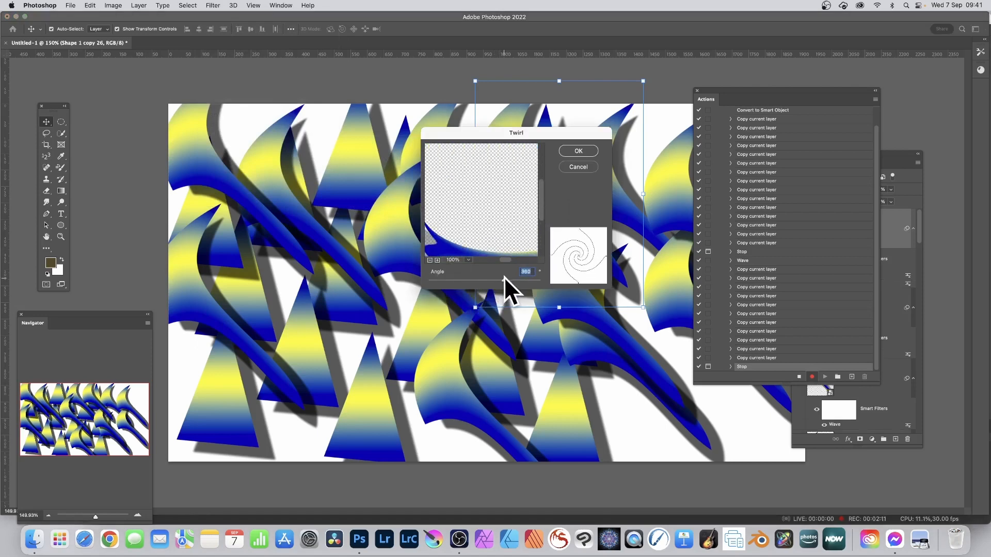
{"action": "left_click", "coordinate": [586, 150]}
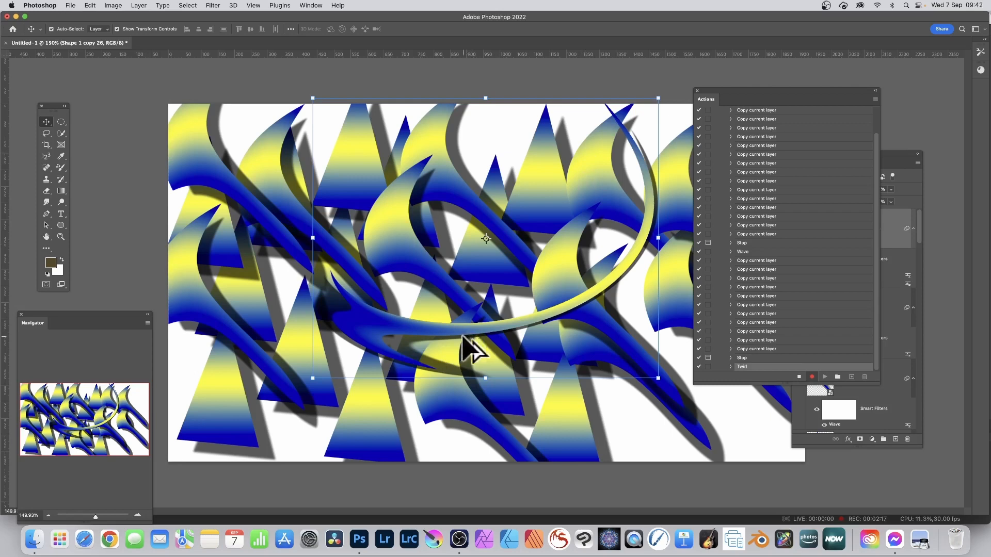
- Scatter several duplicates of the twirled shape across the canvas and stop recording the action
{"action": "left_click_drag", "start_coordinate": [485, 339], "coordinate": [725, 447]}
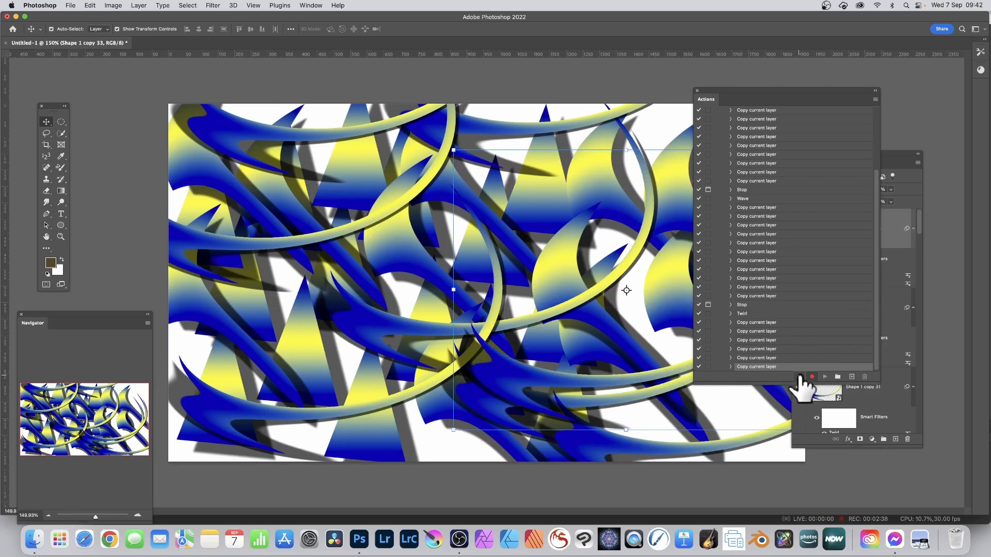
{"action": "left_click", "coordinate": [799, 378]}
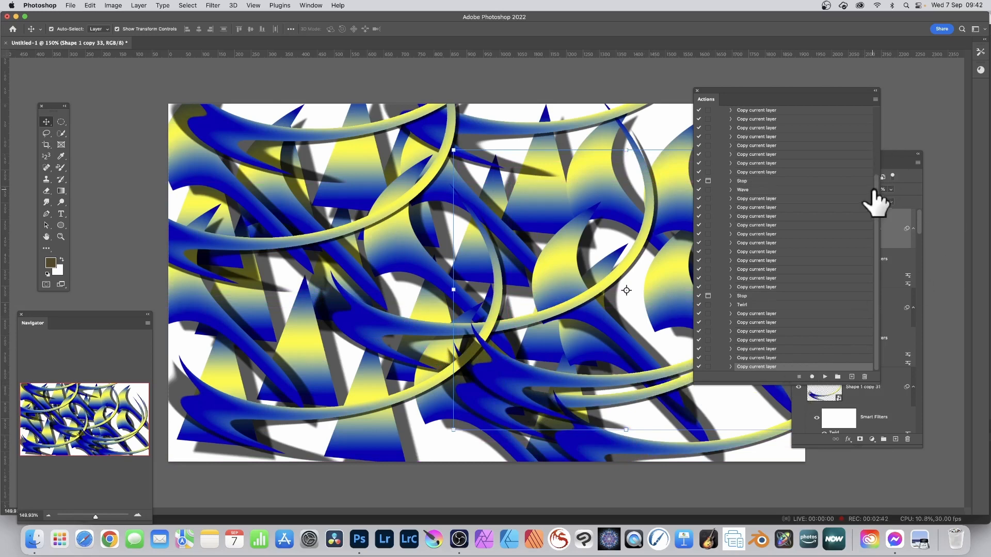
- Disable the Wave and Twirl steps in Action 1 and clear all shape layers from the document
{"action": "left_click_drag", "start_coordinate": [876, 200], "coordinate": [875, 66]}
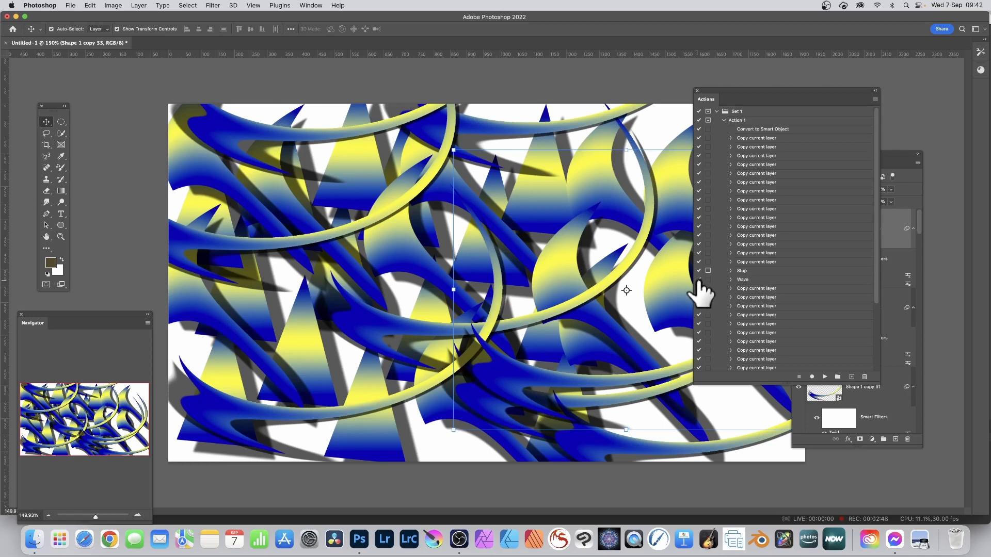
{"action": "scroll", "coordinate": [773, 299], "scroll_direction": "down", "scroll_amount": 5}
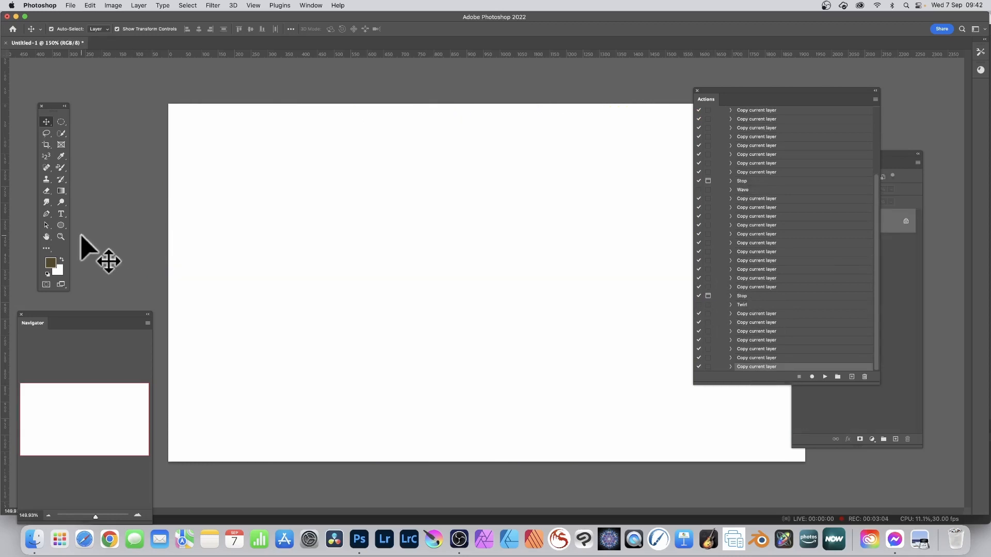
- Draw a closed angular shape about 1155 by 921 px with the Pen tool, with four upward prongs and two legs
{"action": "left_click", "coordinate": [50, 215]}
{"action": "left_click", "coordinate": [104, 210]}
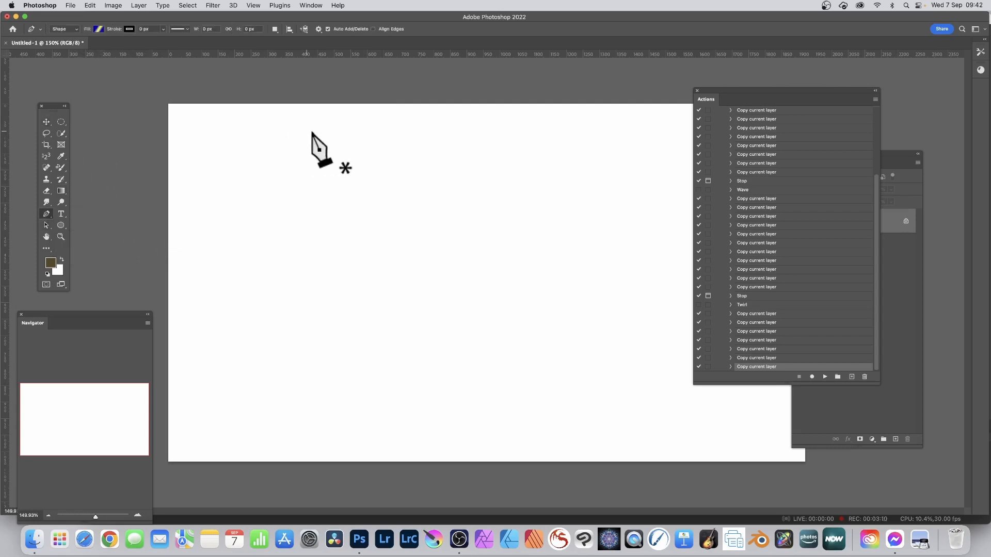
{"action": "left_click", "coordinate": [314, 132]}
{"action": "left_click", "coordinate": [227, 400]}
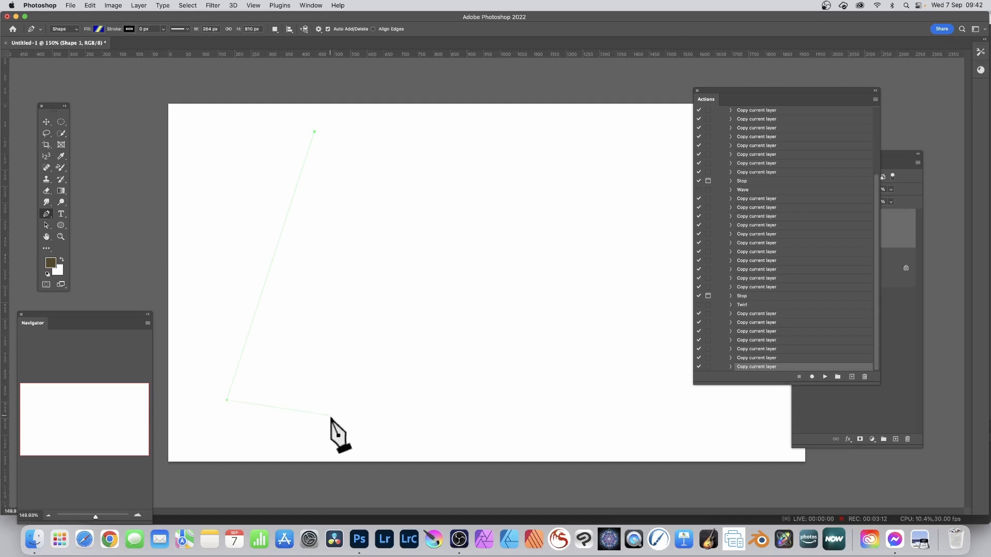
{"action": "left_click", "coordinate": [345, 422]}
{"action": "left_click", "coordinate": [385, 284]}
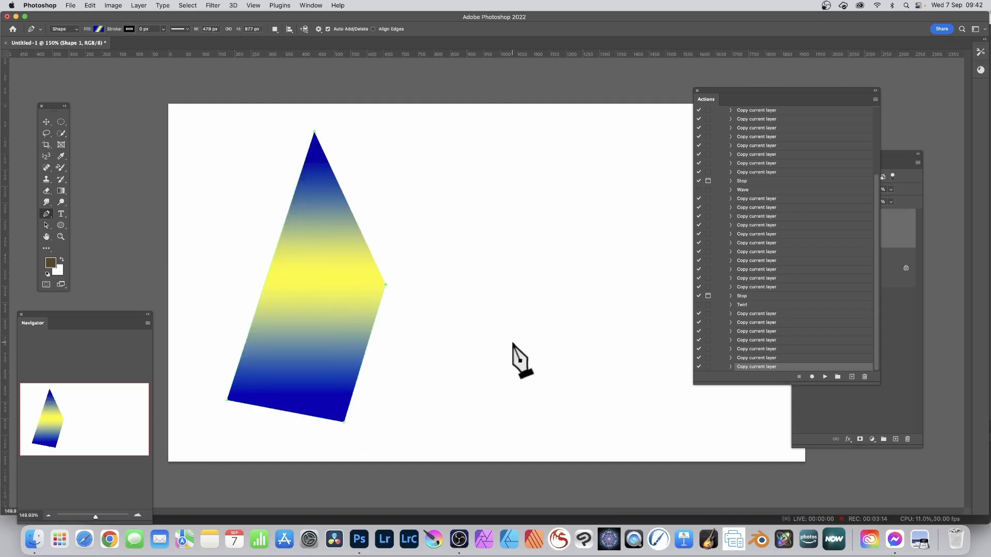
{"action": "left_click", "coordinate": [508, 336]}
{"action": "left_click", "coordinate": [489, 420]}
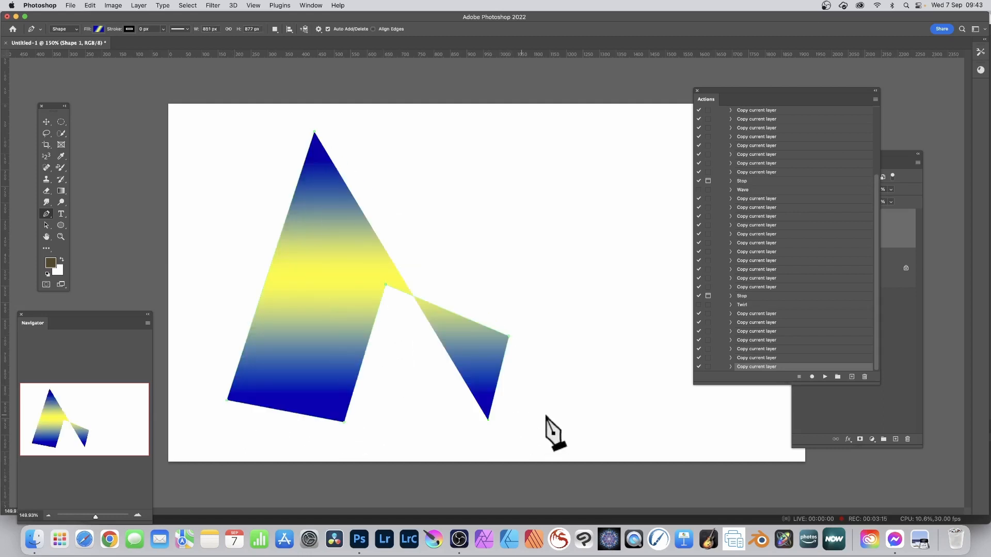
{"action": "left_click", "coordinate": [610, 419]}
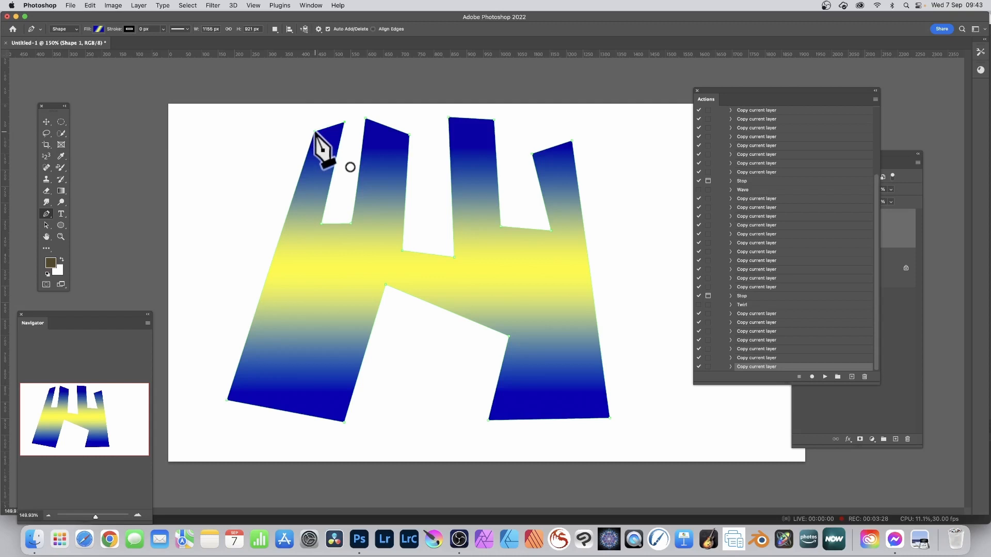
{"action": "left_click", "coordinate": [315, 132]}
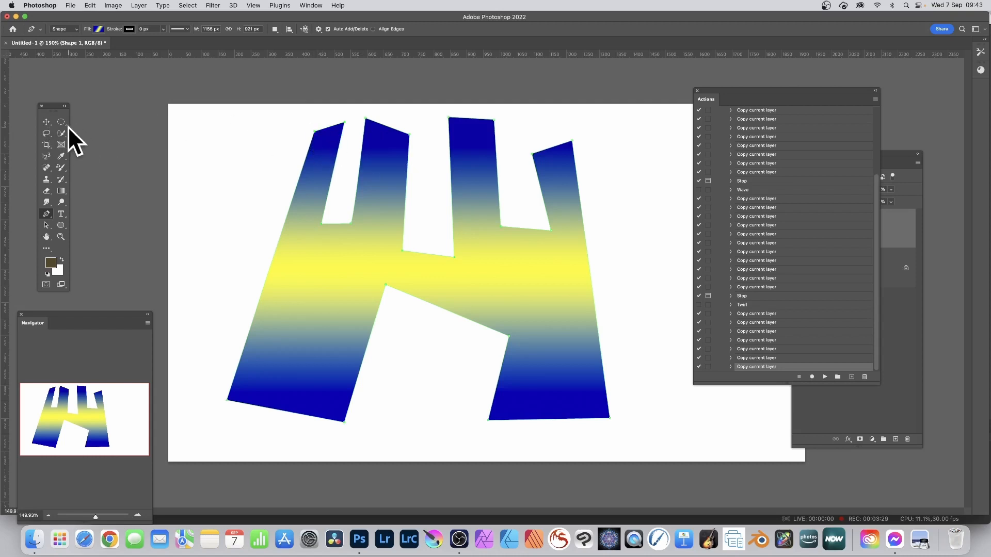
{"action": "left_click", "coordinate": [46, 122]}
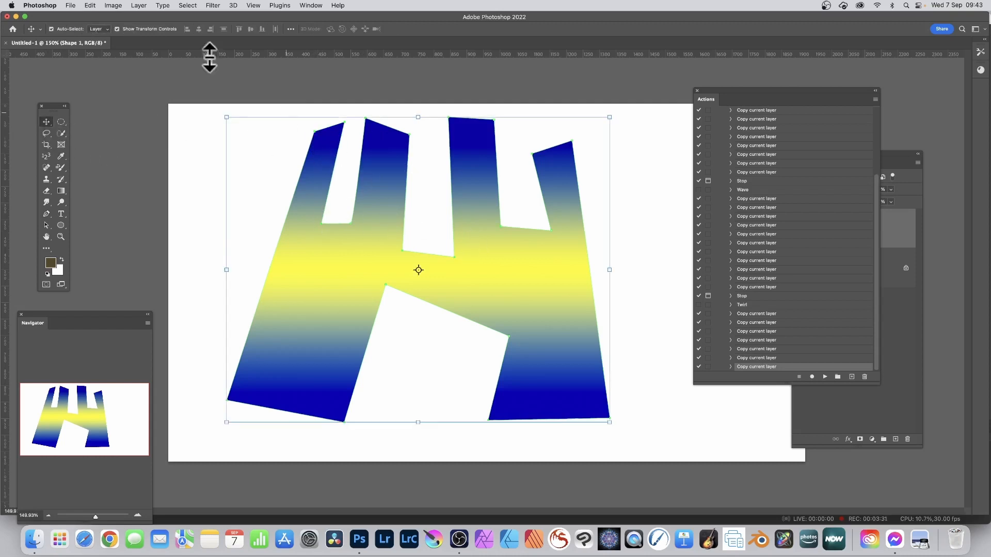
- Add Drop Shadow and Bevel & Emboss (Inner Bevel, Smooth) layer effects to the pronged gradient shape
{"action": "left_click", "coordinate": [139, 5]}
{"action": "mouse_move", "coordinate": [162, 95]}
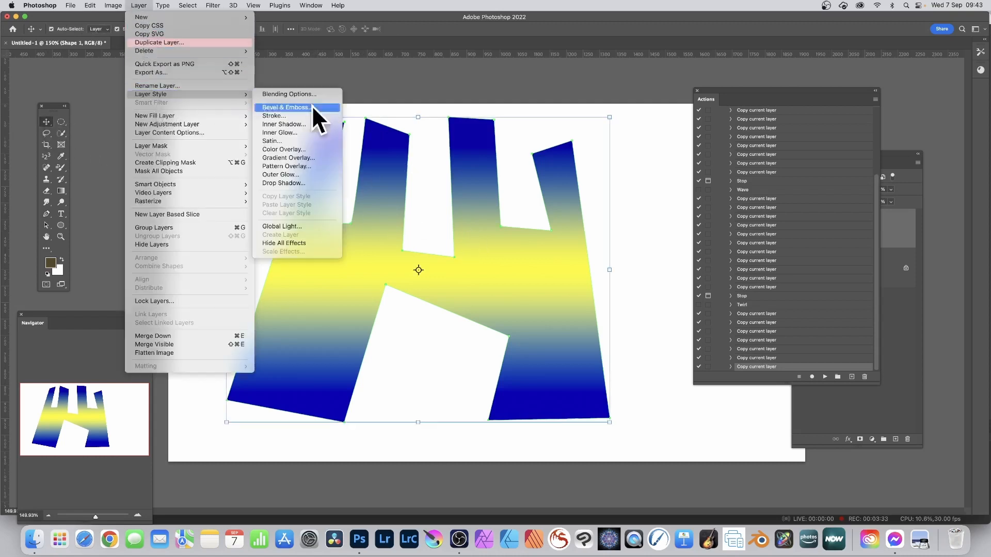
{"action": "left_click", "coordinate": [299, 183]}
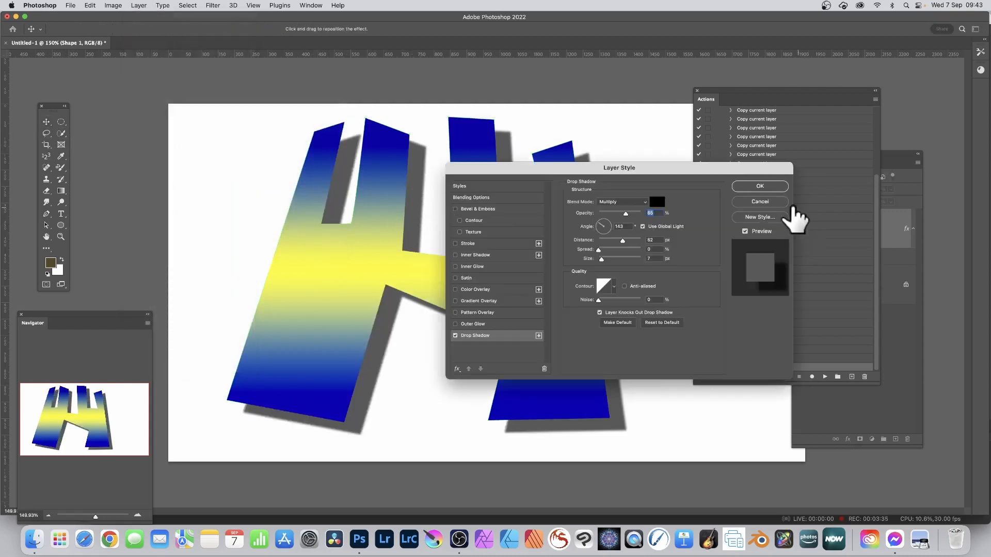
{"action": "left_click", "coordinate": [455, 209]}
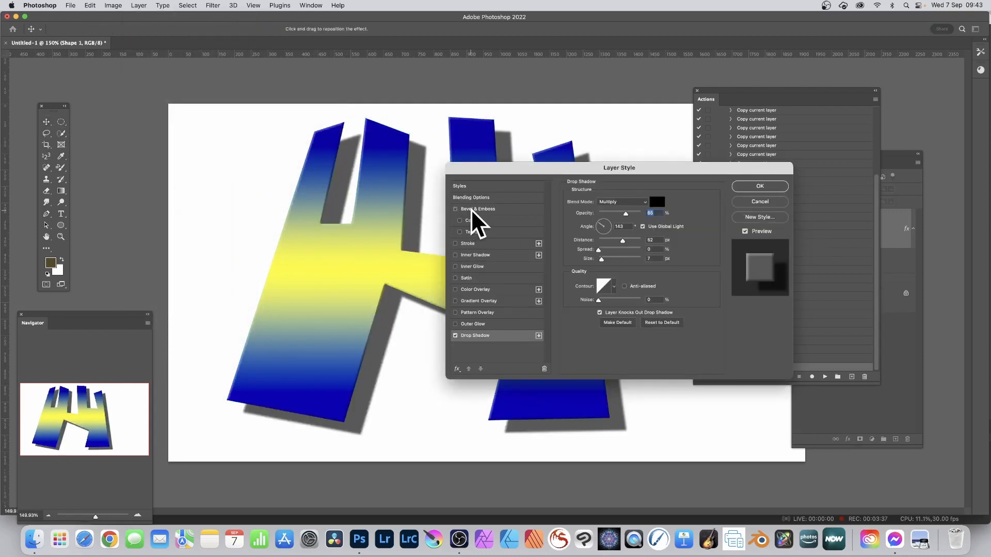
{"action": "left_click", "coordinate": [471, 209]}
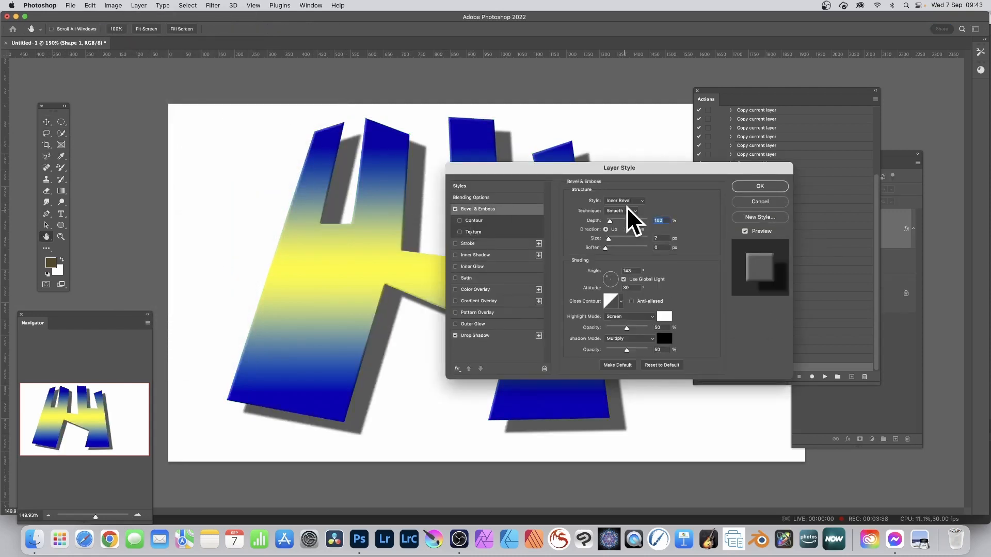
{"action": "left_click", "coordinate": [755, 187]}
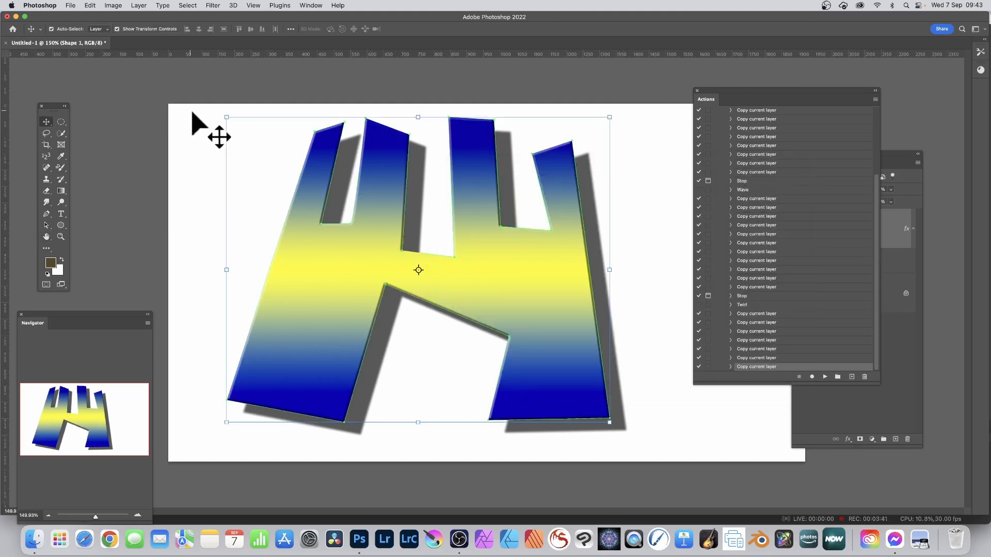
- Scale the pronged shape to about 97% width and 98% height and shift it slightly up and to the left
{"action": "mouse_move", "coordinate": [226, 117]}
{"action": "left_mouse_down"}
{"action": "mouse_move", "coordinate": [249, 129]}
{"action": "mouse_move", "coordinate": [240, 126]}
{"action": "left_mouse_up"}
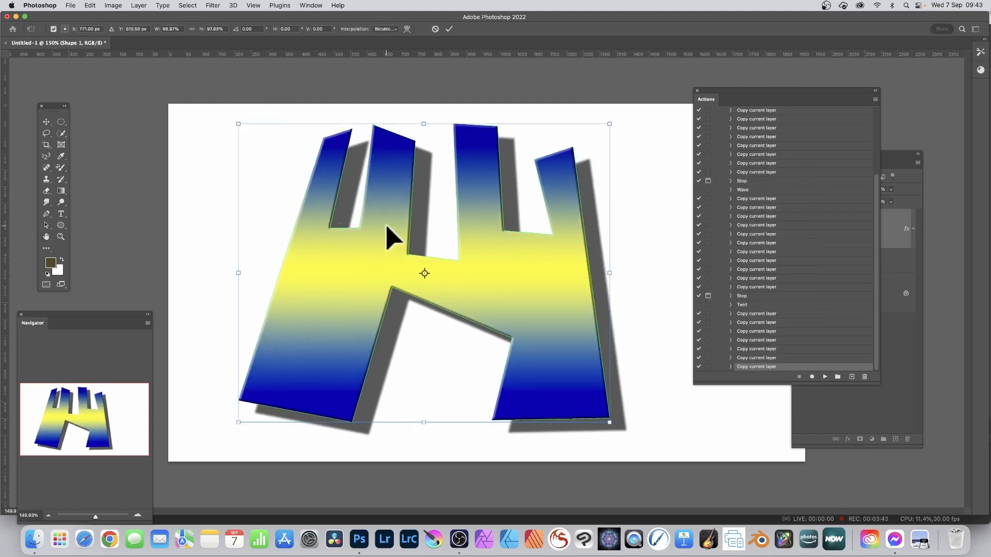
{"action": "left_click_drag", "start_coordinate": [387, 226], "coordinate": [367, 222]}
{"action": "left_click", "coordinate": [454, 28]}
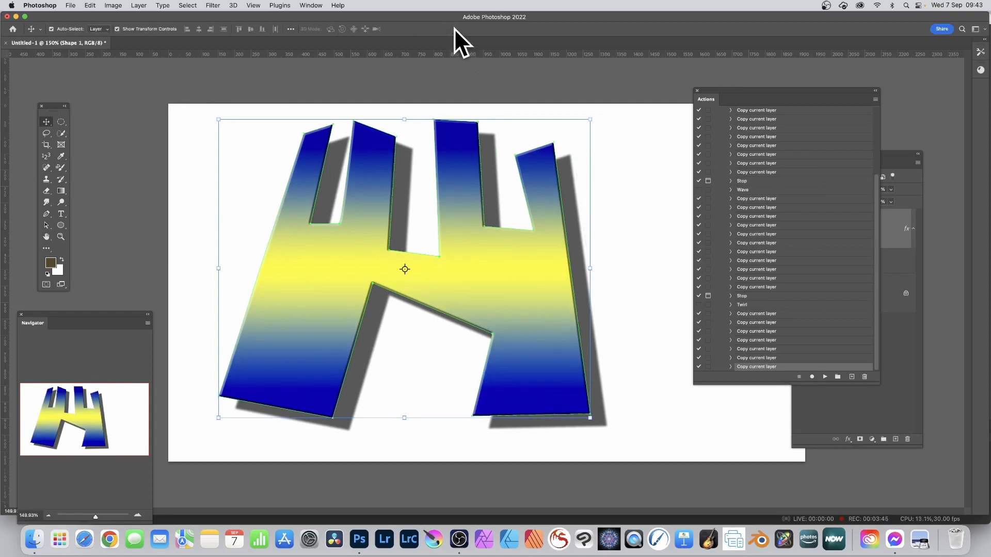
- Play Action 1 from its beginning on the styled shape and halt at its first filter stop
{"action": "scroll", "coordinate": [769, 181], "scroll_direction": "up", "scroll_amount": 5}
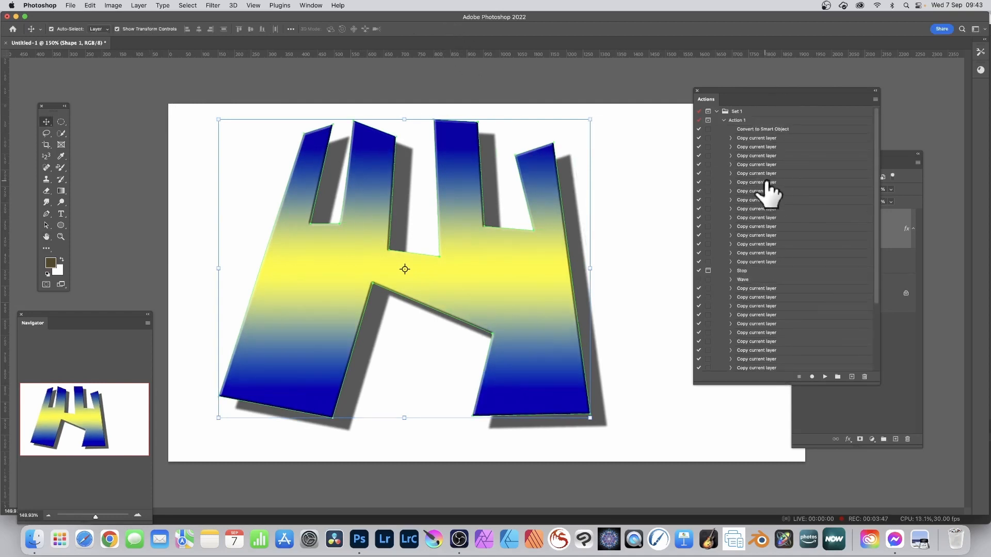
{"action": "left_click", "coordinate": [742, 120]}
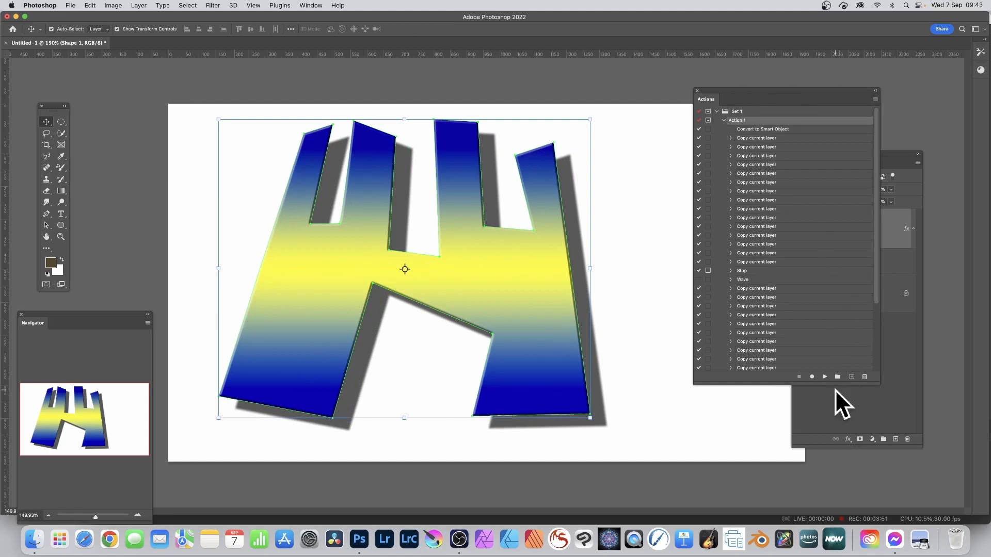
{"action": "left_click", "coordinate": [825, 377]}
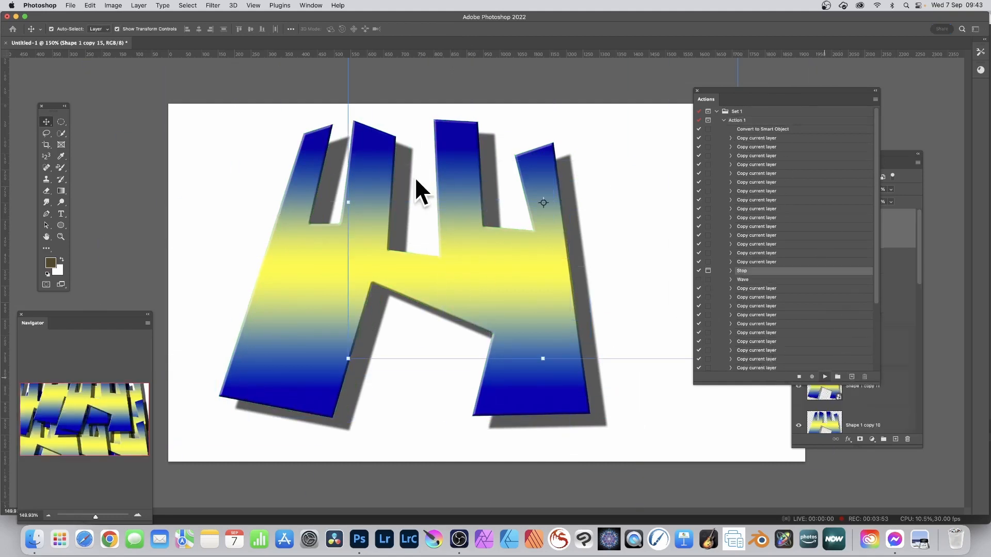
{"action": "left_click", "coordinate": [494, 187]}
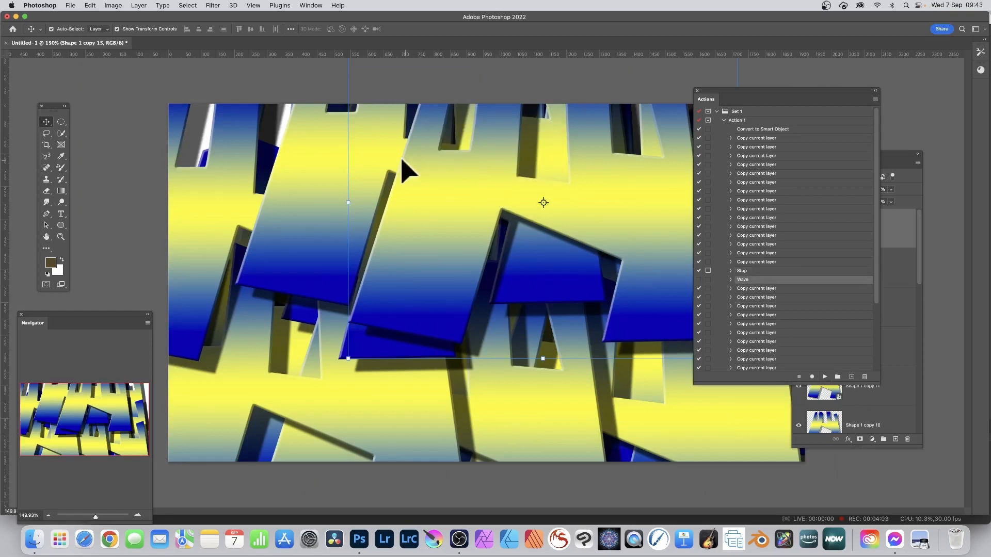
- Apply a Shear distortion bowed to the right with Repeat Edge Pixels to the newest copy, and resume the action to the Filter 2 stop
{"action": "left_click", "coordinate": [213, 6]}
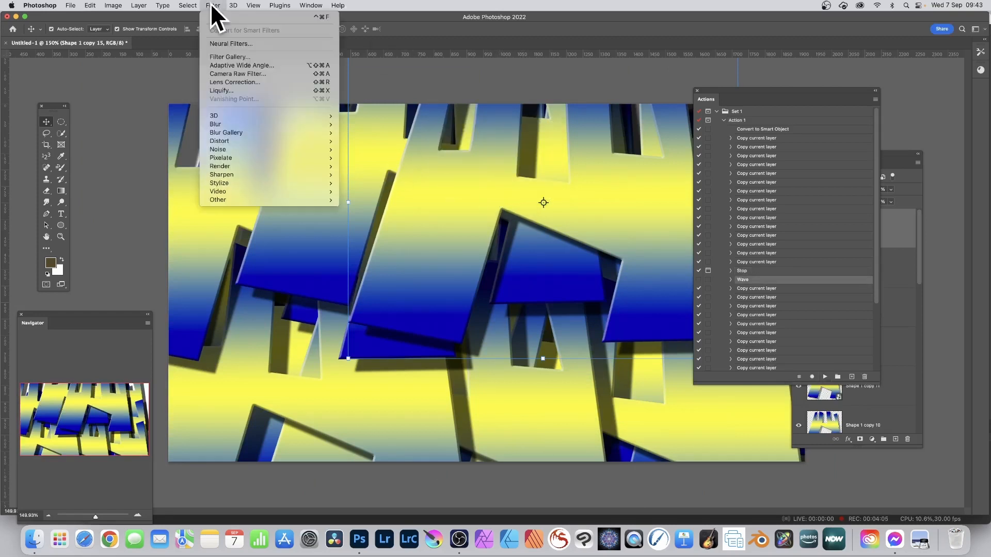
{"action": "mouse_move", "coordinate": [238, 140]}
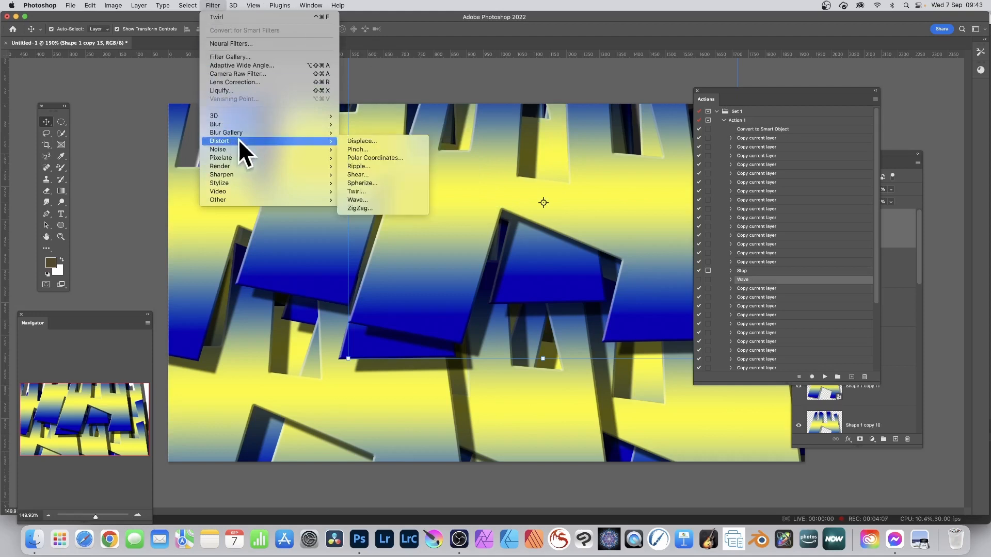
{"action": "left_click", "coordinate": [383, 175]}
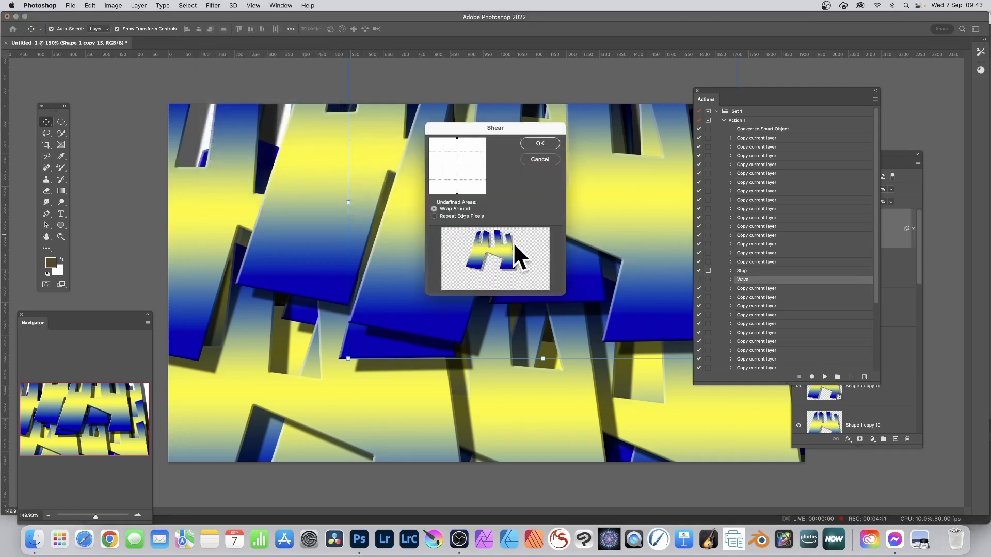
{"action": "left_click_drag", "start_coordinate": [465, 165], "coordinate": [483, 161]}
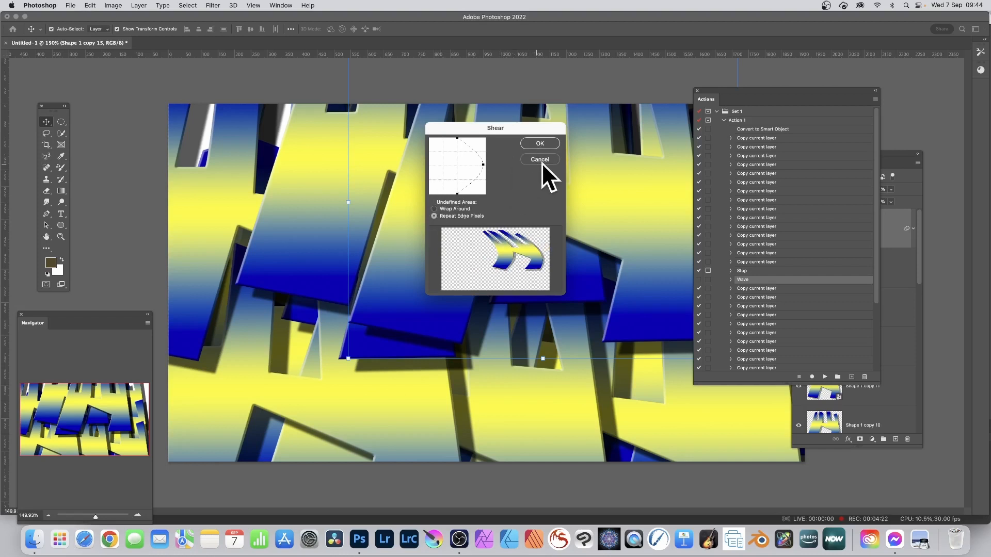
{"action": "left_click", "coordinate": [546, 144]}
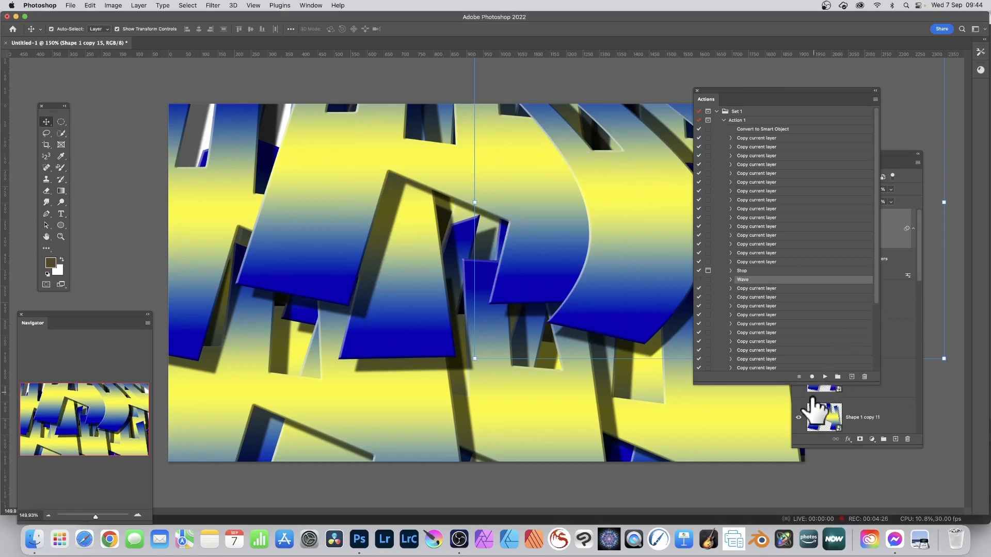
{"action": "left_click", "coordinate": [823, 377]}
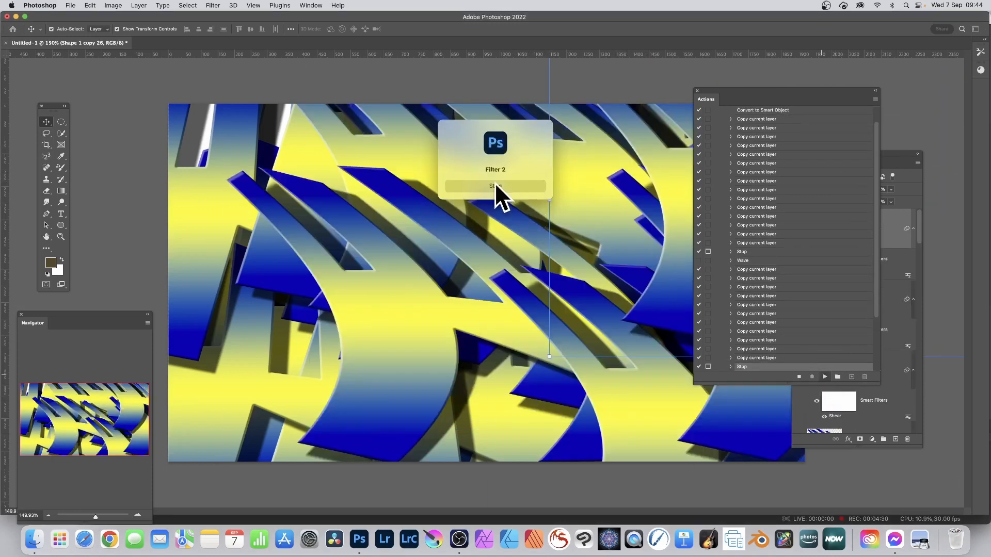
{"action": "left_click", "coordinate": [495, 186]}
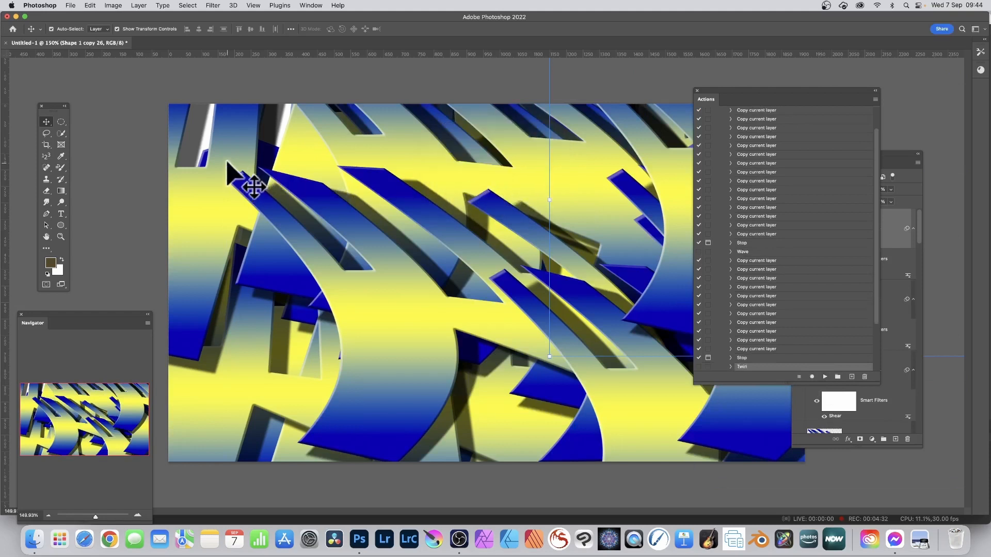
- Apply a Twirl distortion to the newest sheared copy and play the remaining steps of Action 1
{"action": "left_click", "coordinate": [210, 4]}
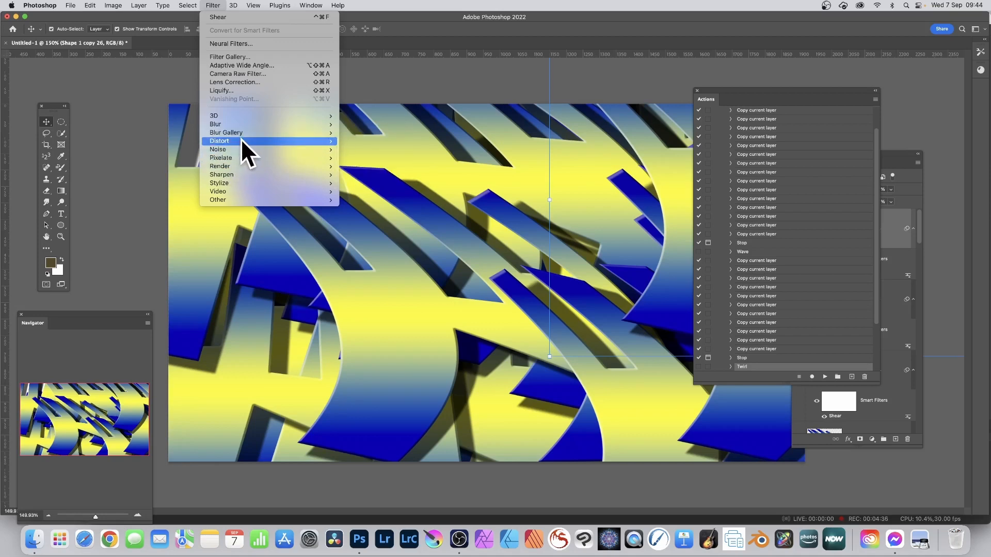
{"action": "mouse_move", "coordinate": [240, 139]}
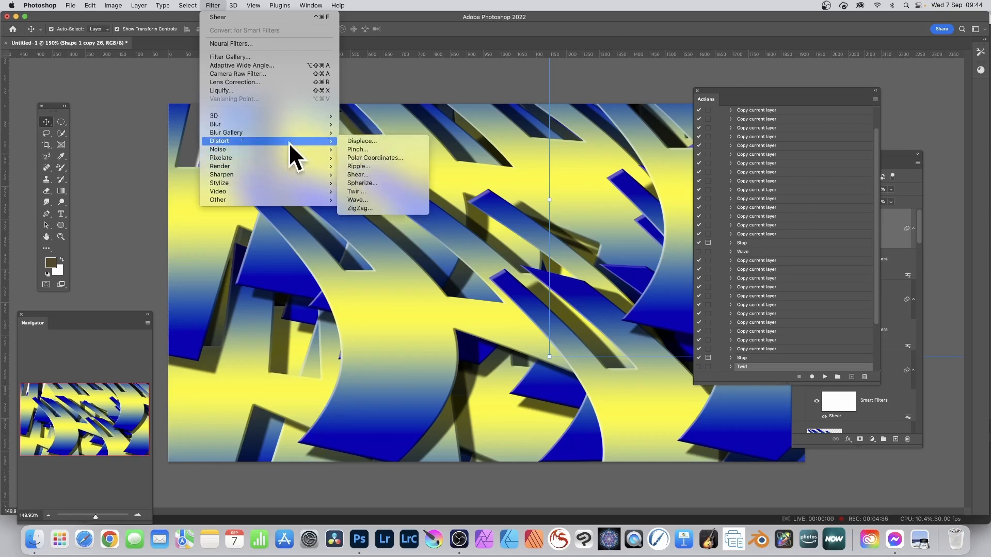
{"action": "left_click", "coordinate": [373, 191]}
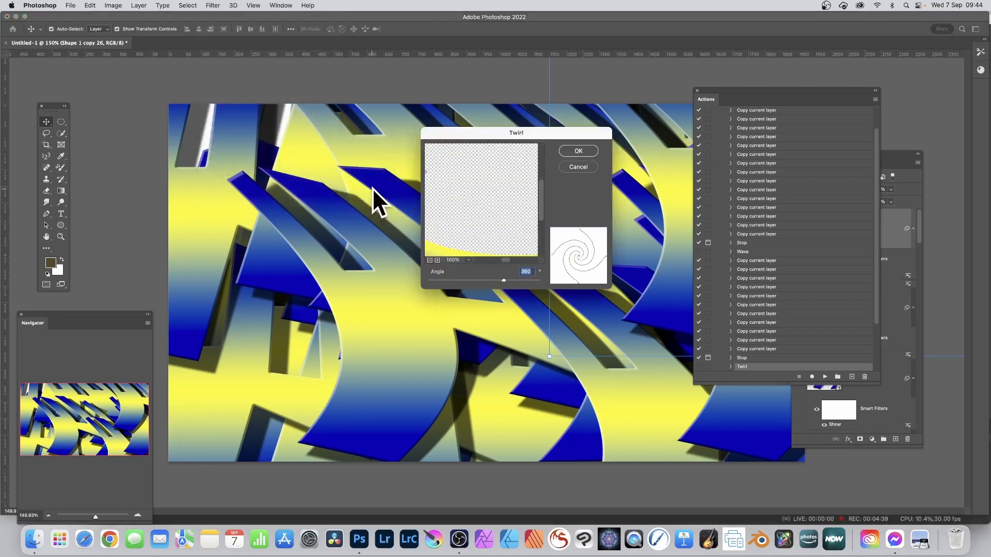
{"action": "left_click", "coordinate": [506, 278]}
{"action": "left_click", "coordinate": [392, 114]}
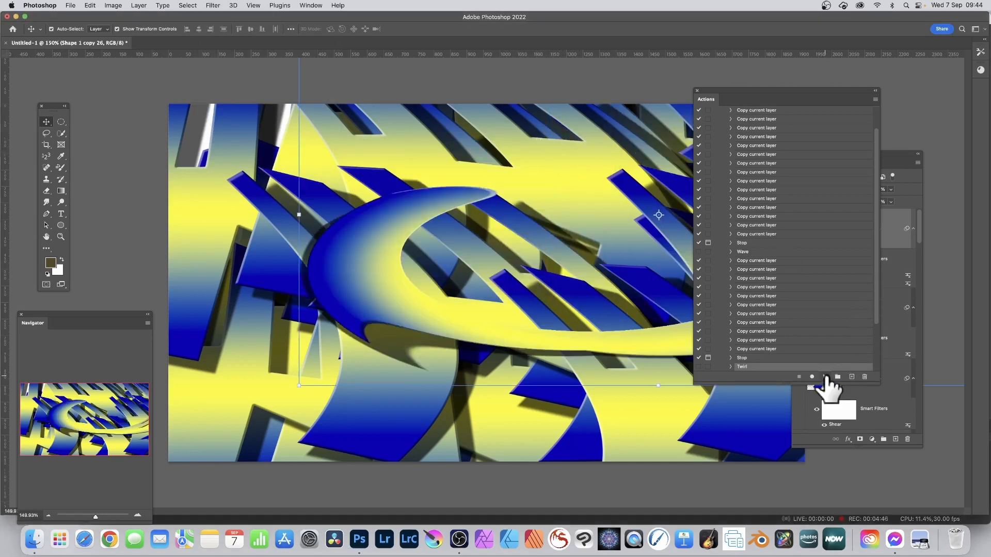
{"action": "left_click", "coordinate": [825, 376]}
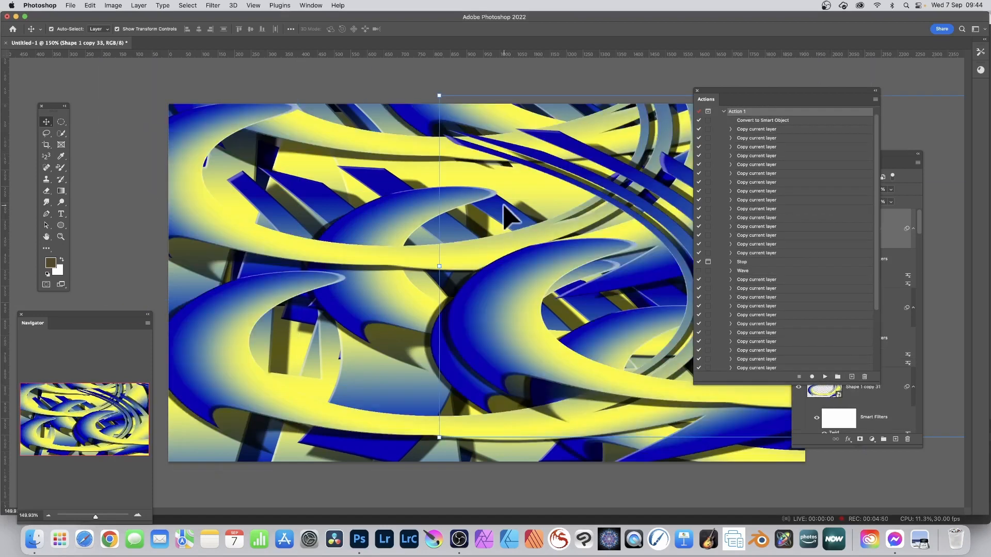
- Open the contents of the topmost smart object and turn its shape into an evenly spaced row of six narrow copies
{"action": "left_click_drag", "start_coordinate": [884, 161], "coordinate": [681, 124]}
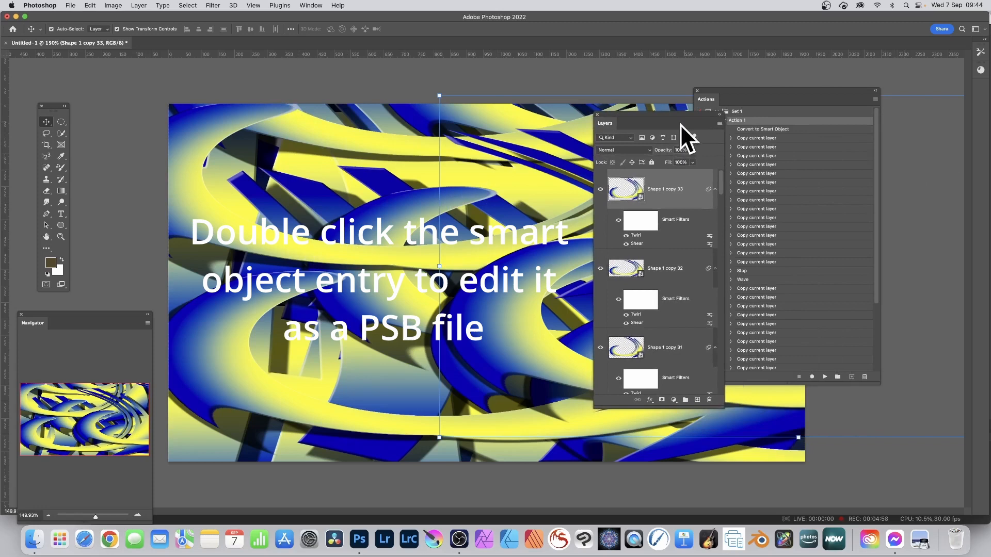
{"action": "double_click", "coordinate": [641, 198]}
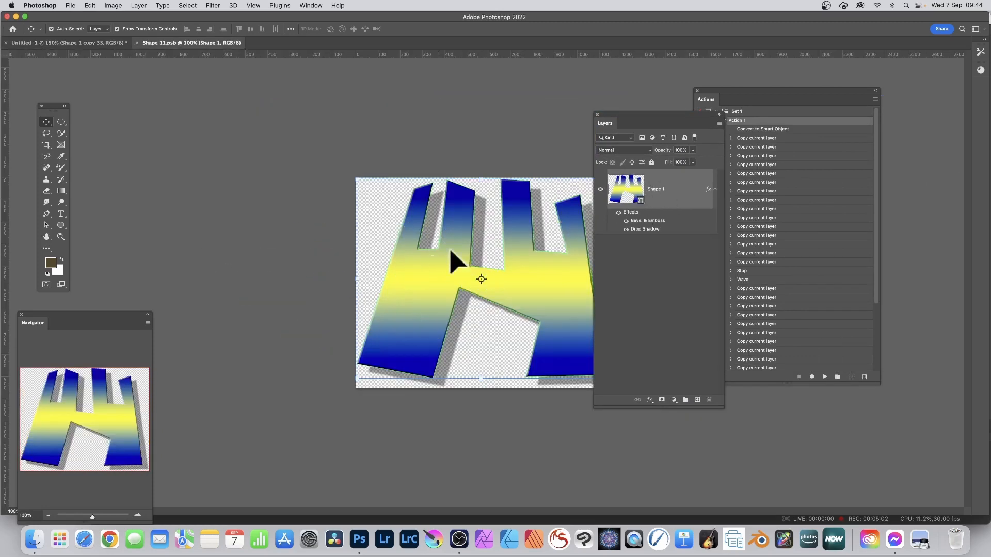
{"action": "left_click_drag", "start_coordinate": [646, 114], "coordinate": [737, 126]}
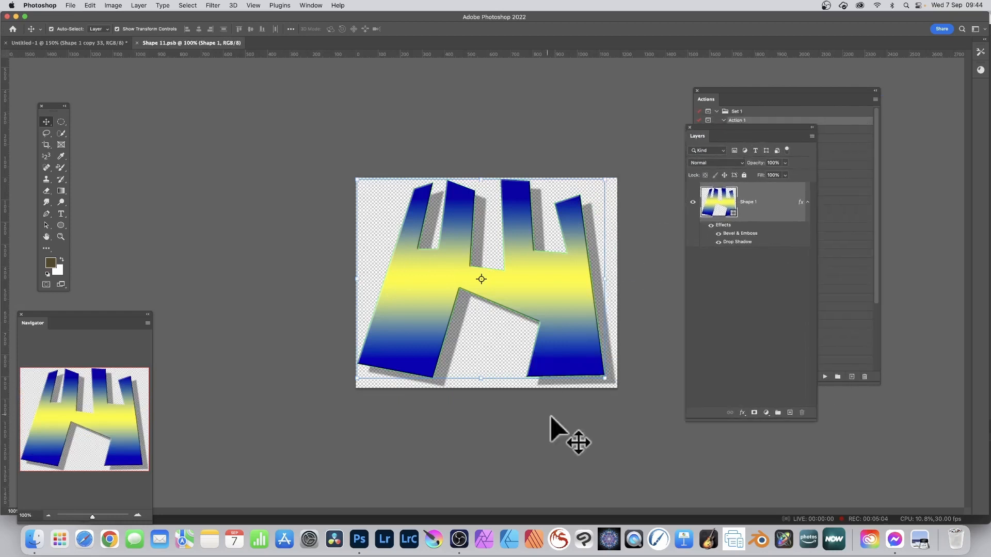
{"action": "left_click_drag", "start_coordinate": [604, 379], "coordinate": [438, 363]}
{"action": "left_click_drag", "start_coordinate": [418, 301], "coordinate": [592, 296]}
{"action": "key", "text": "Return"}
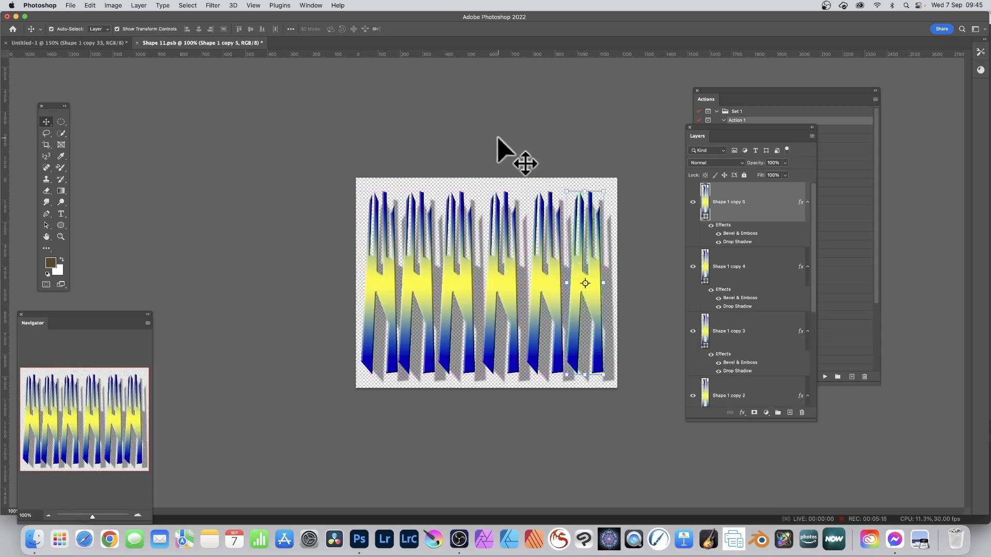
- Deselect the shapes, then close Shape 11.psb with its changes saved to update the main pattern
{"action": "left_click", "coordinate": [511, 155]}
{"action": "left_click", "coordinate": [138, 43]}
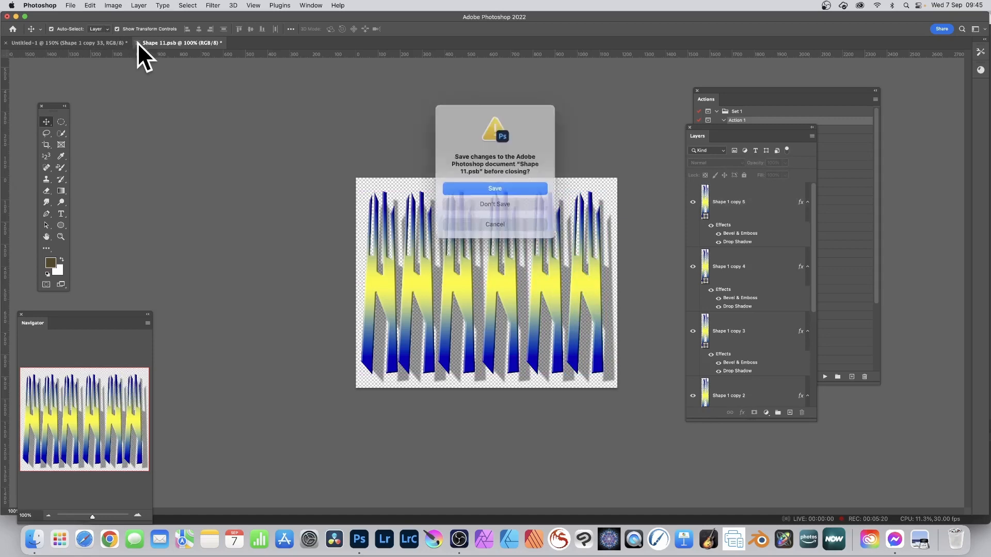
{"action": "left_click", "coordinate": [501, 187]}
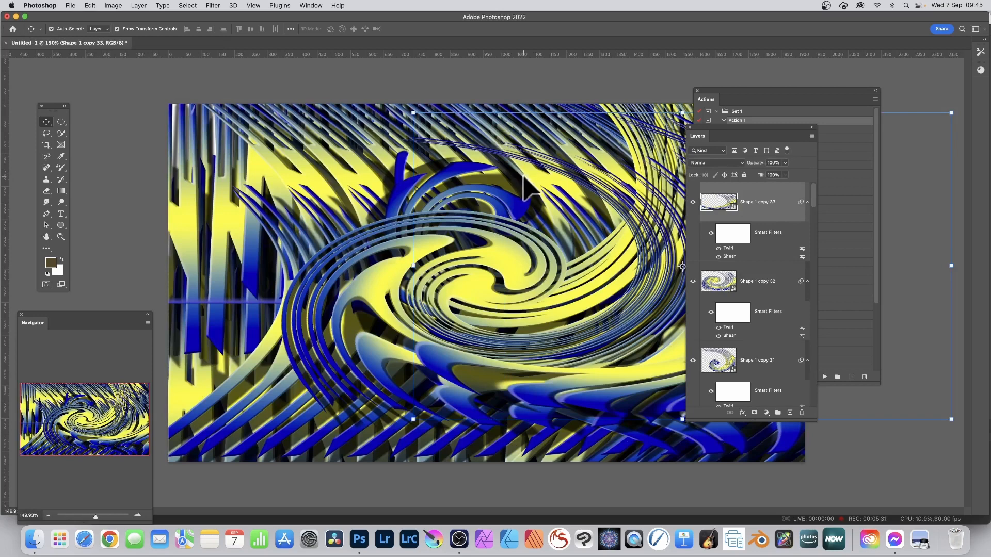
- Reopen the topmost smart object's contents and move the rightmost narrow shape onto the third shape in the row
{"action": "double_click", "coordinate": [733, 205]}
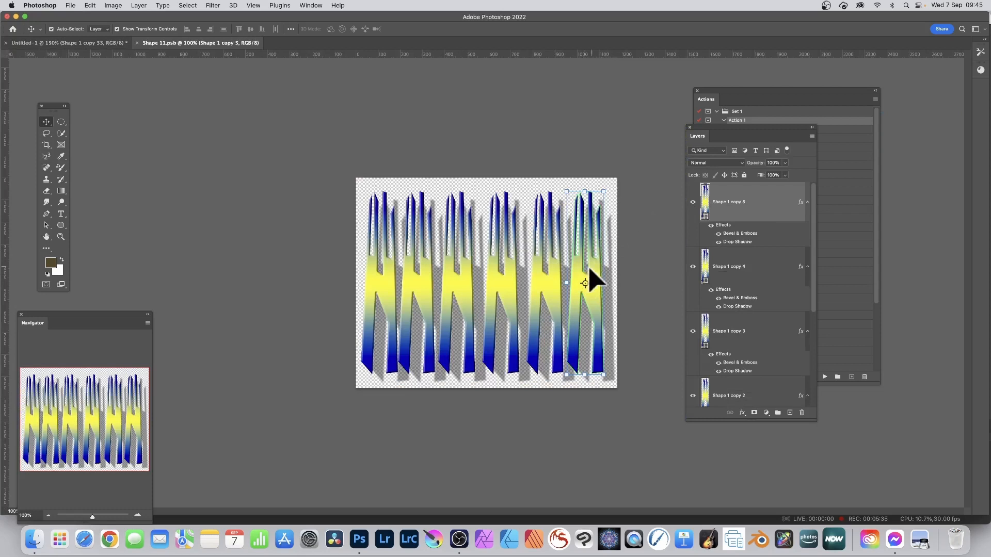
{"action": "left_click_drag", "start_coordinate": [591, 269], "coordinate": [455, 270]}
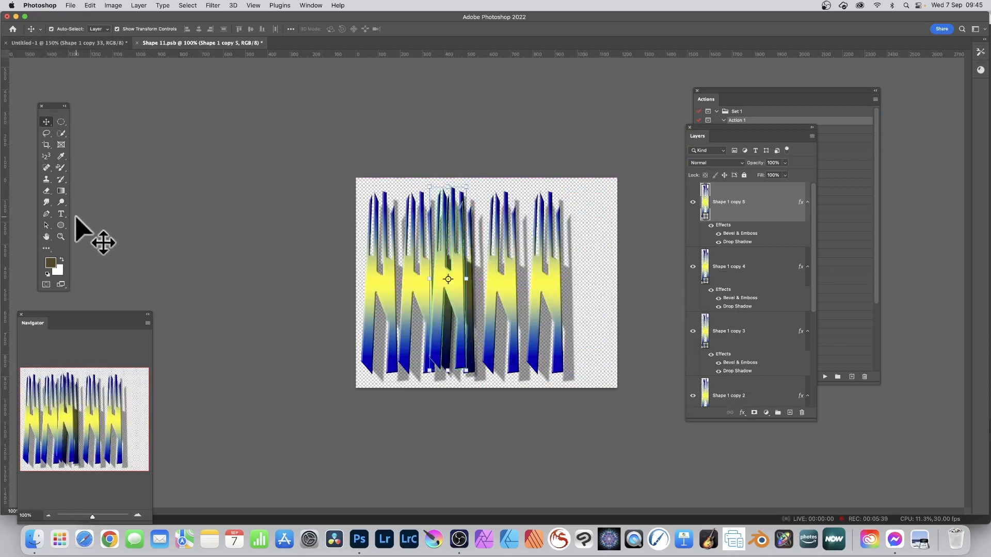
- Change the moved shape's fill to the blue, red and yellow linear gradient preset
{"action": "left_click", "coordinate": [61, 225]}
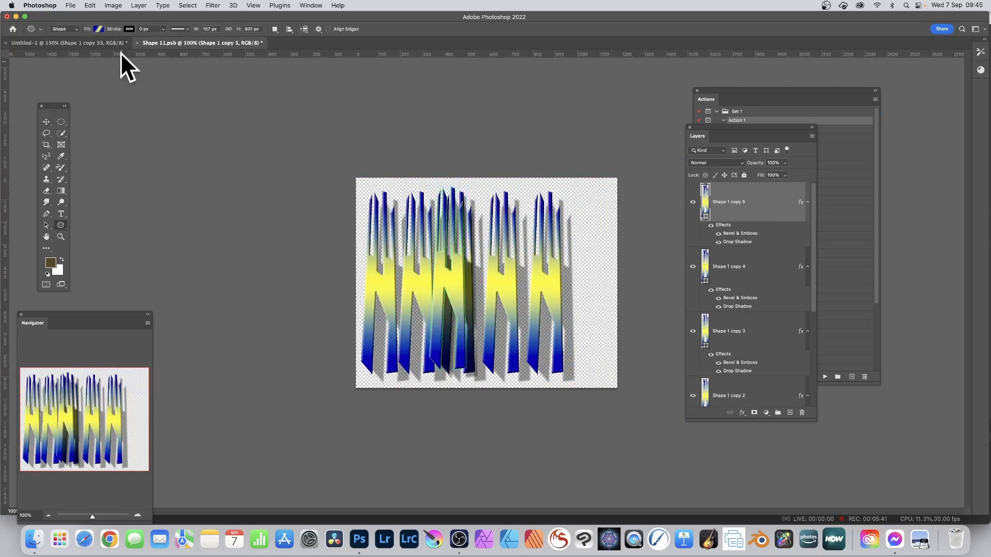
{"action": "left_click", "coordinate": [99, 29]}
{"action": "left_click", "coordinate": [105, 77]}
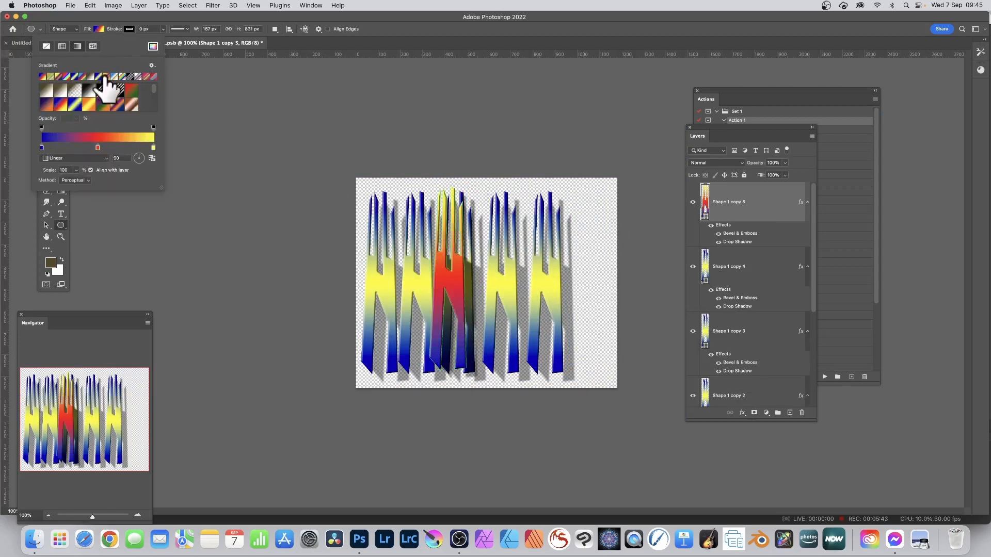
{"action": "left_click", "coordinate": [135, 16]}
- Duplicate the recoloured shape onto the first, fourth and sixth positions in the row
{"action": "left_click", "coordinate": [47, 122]}
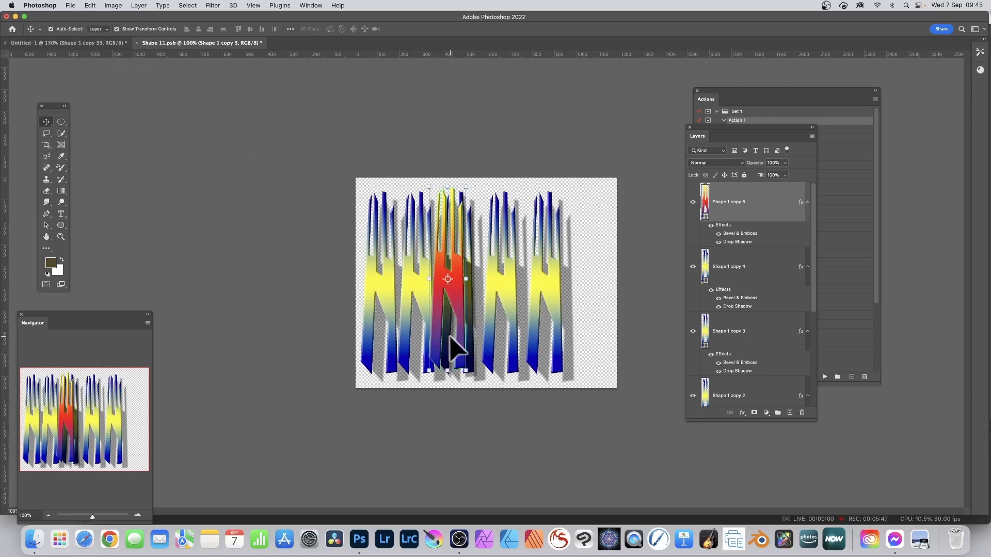
{"action": "left_click_drag", "start_coordinate": [442, 270], "coordinate": [375, 274]}
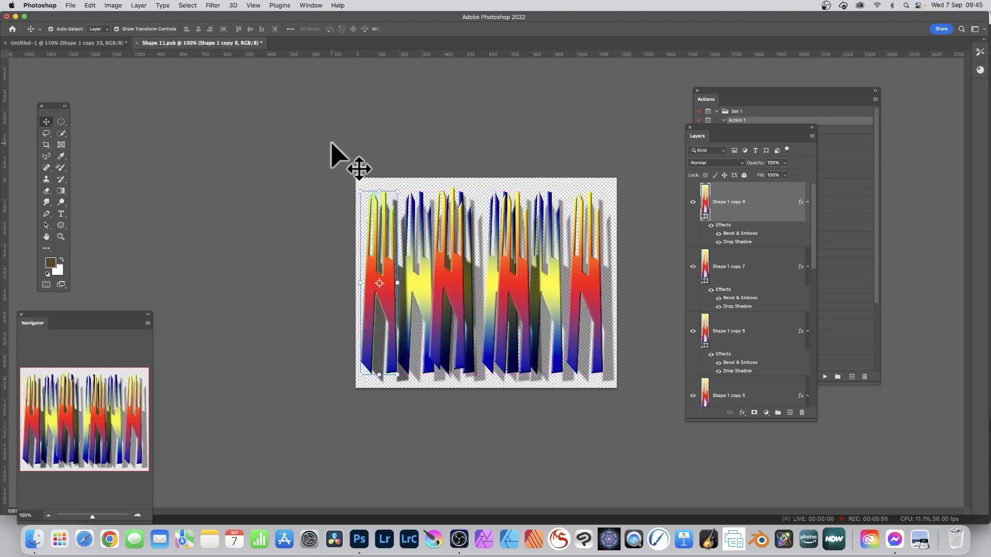
- Close Shape 11.psb with its changes saved and flatten the main Untitled-1 image into a single background layer
{"action": "left_click", "coordinate": [137, 43]}
{"action": "left_click", "coordinate": [496, 188]}
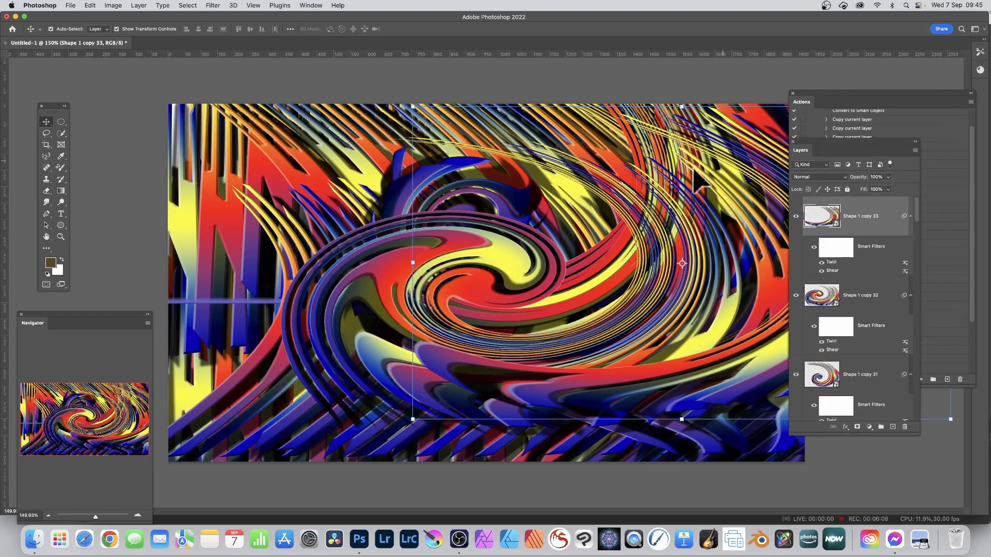
{"action": "left_click", "coordinate": [136, 4]}
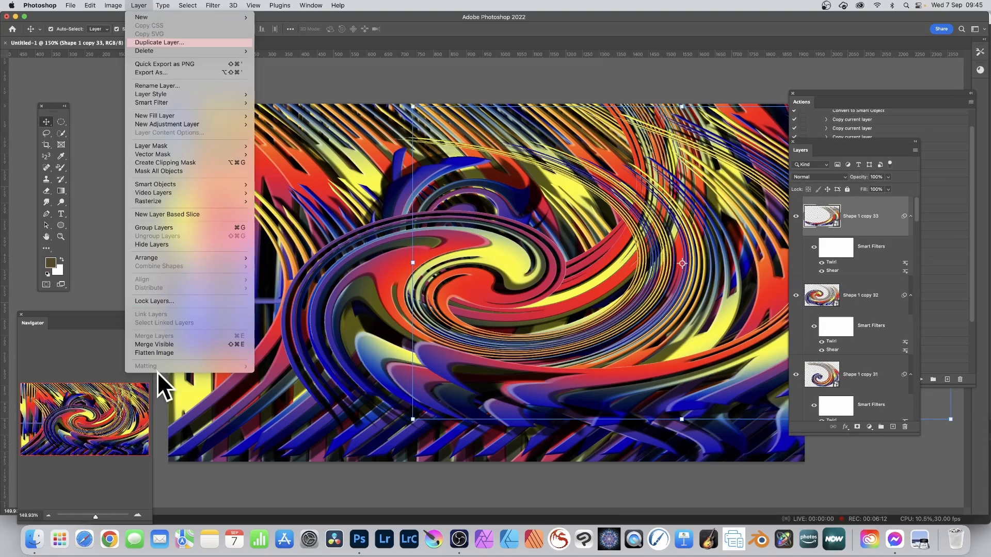
{"action": "left_click", "coordinate": [166, 354]}
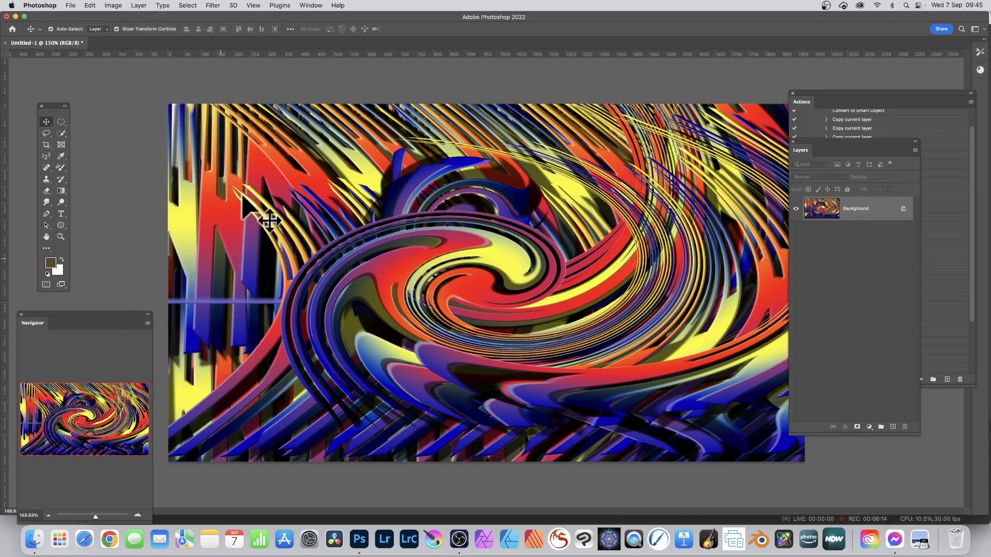
- Apply the Oil Paint filter twice to the flattened image, using stylization 10, cleanliness 10, scale 9.7, bristle detail 9.7 and no lighting
{"action": "left_click", "coordinate": [212, 5]}
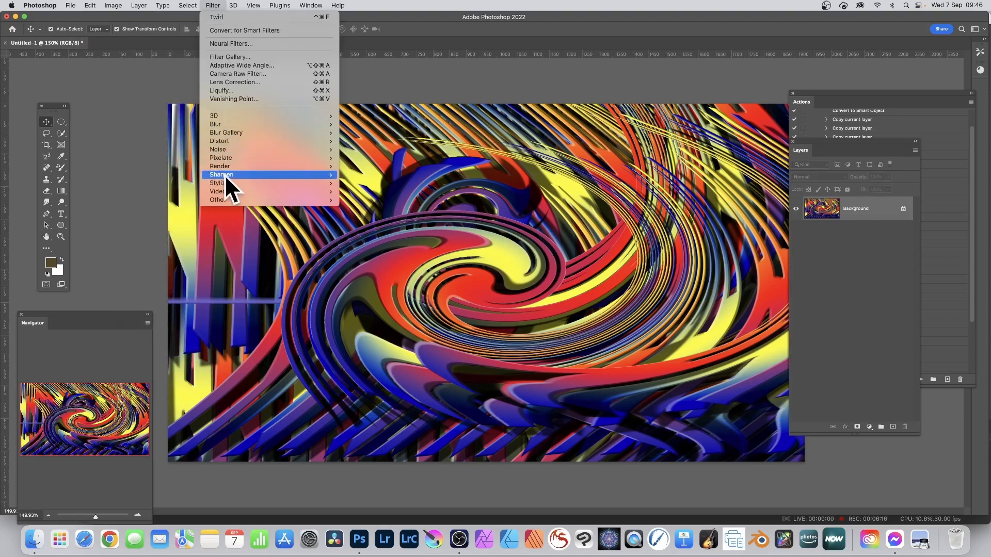
{"action": "mouse_move", "coordinate": [223, 182]}
{"action": "left_click", "coordinate": [364, 216]}
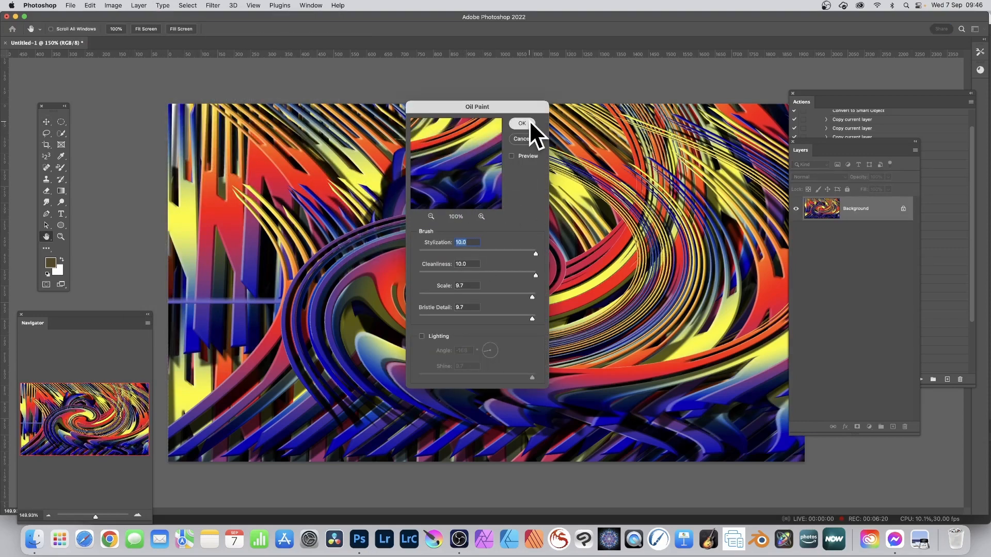
{"action": "left_click", "coordinate": [531, 124]}
{"action": "left_click", "coordinate": [210, 5]}
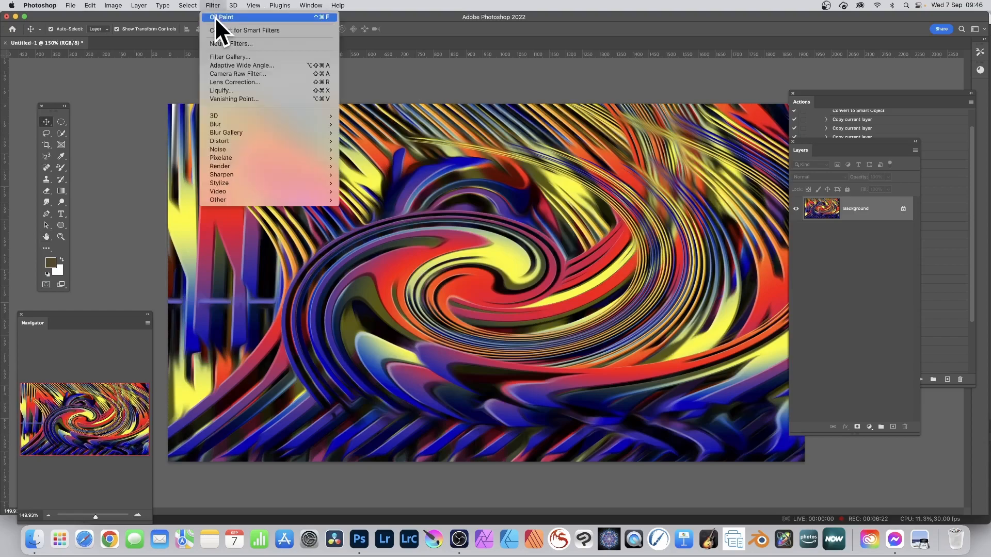
{"action": "left_click", "coordinate": [214, 17]}
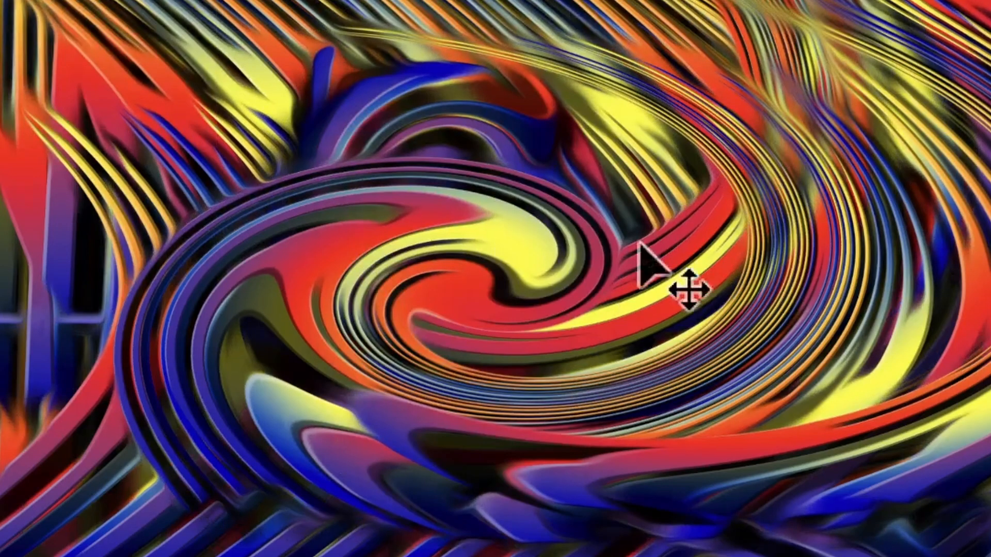